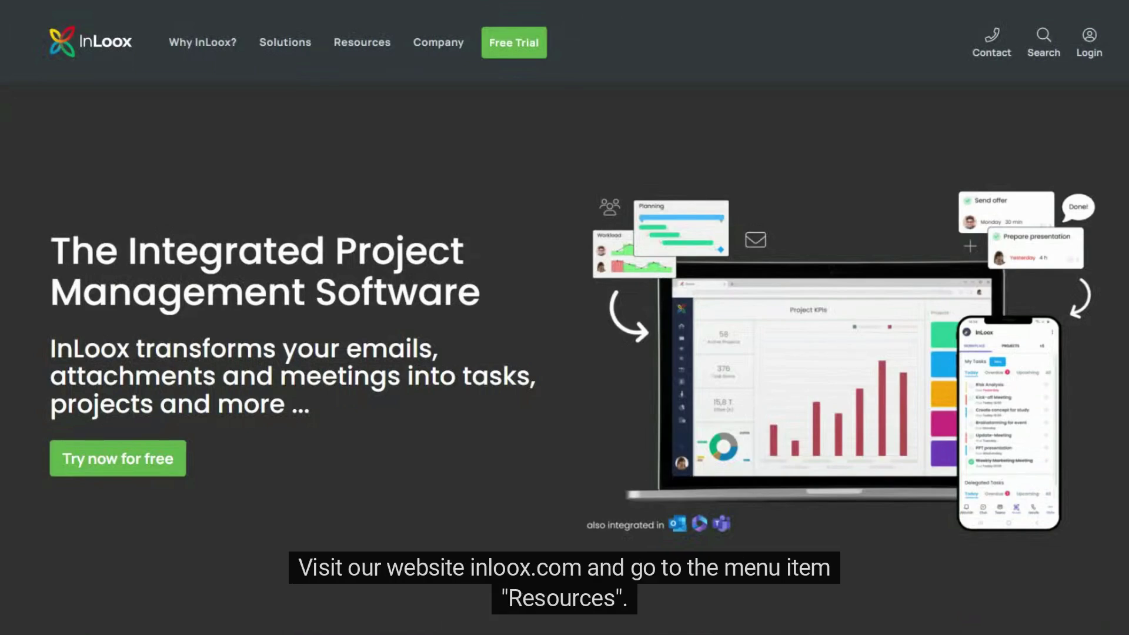
Step: Open the Templates download page from the website's resources
left_click(373, 53)
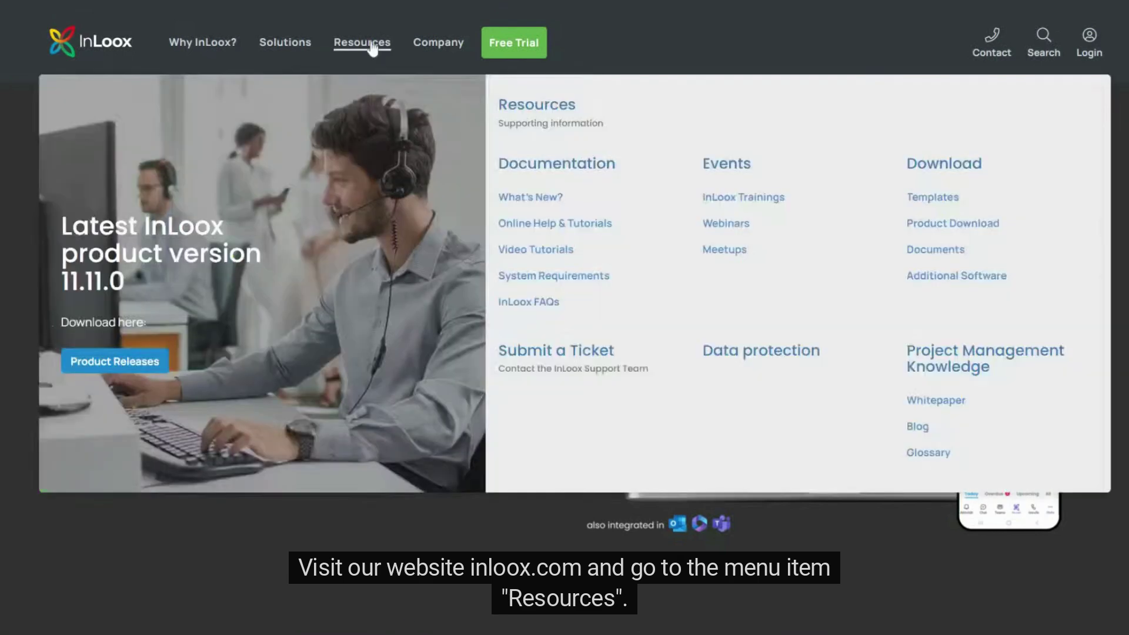
left_click(927, 202)
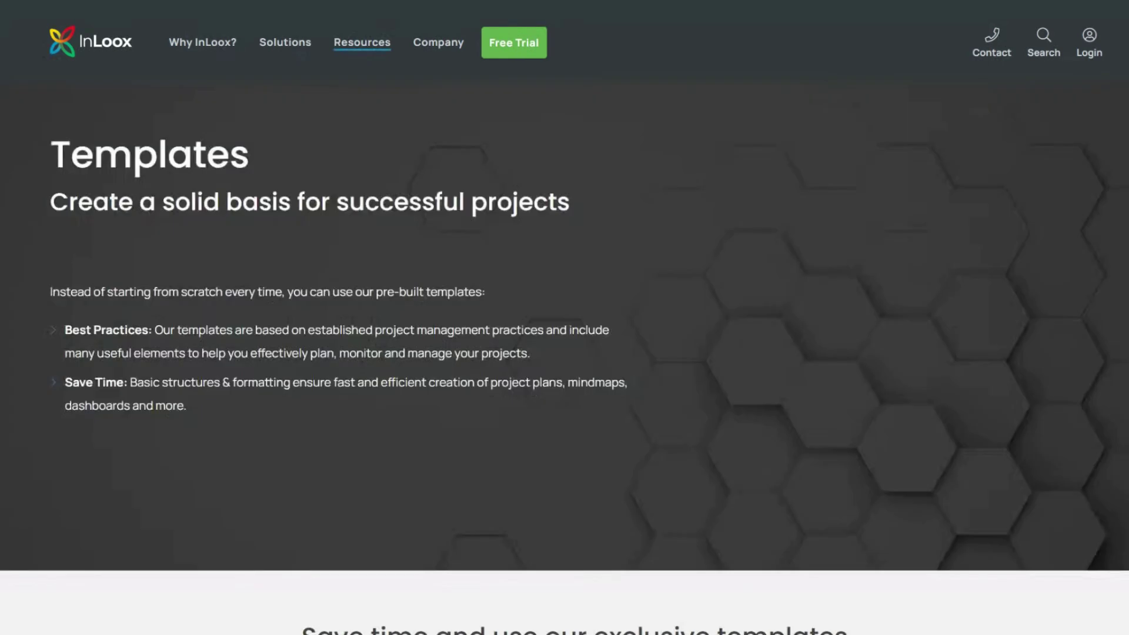
Step: Look through the template overview, covering the generic templates, the templates by function and the templates by industry
scroll(942, 240, "down", 9)
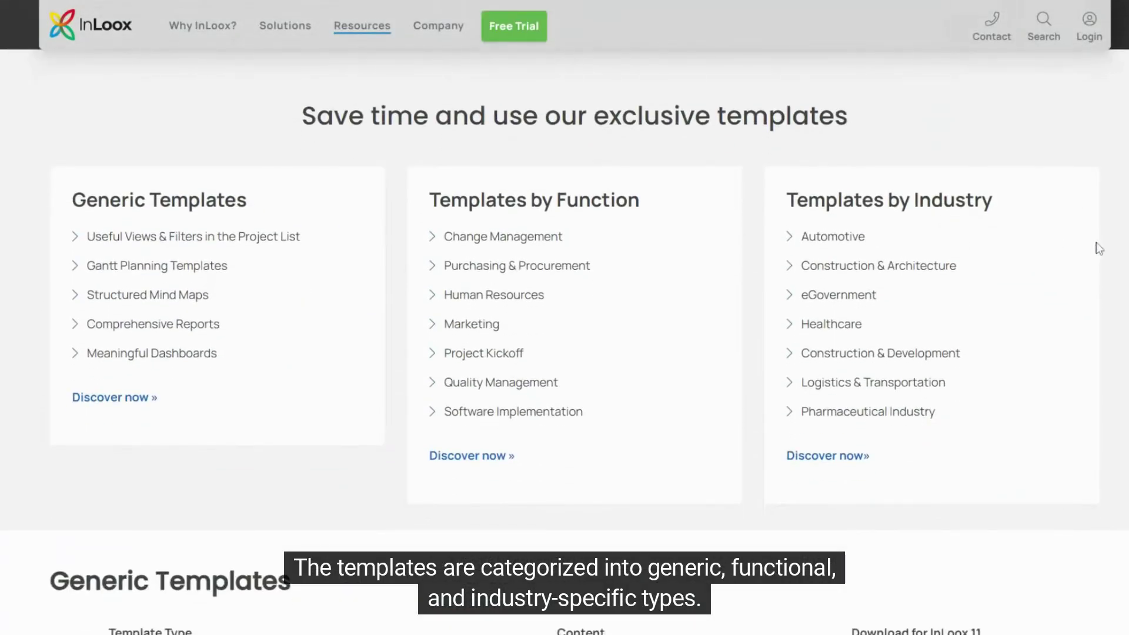
scroll(1099, 249, "down", 2)
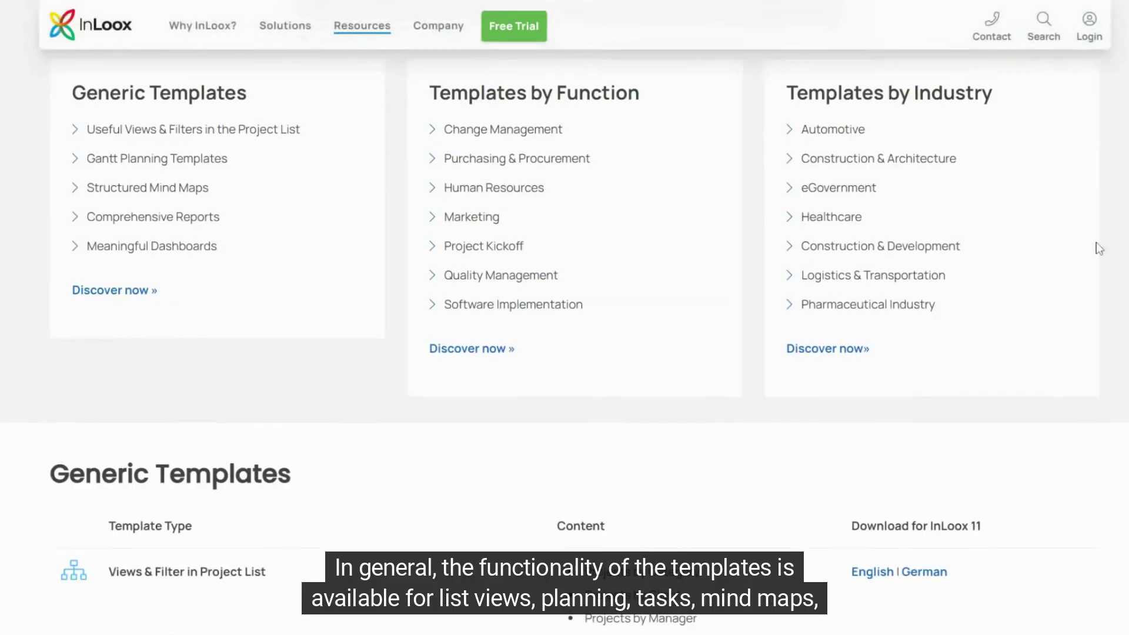
scroll(1099, 248, "down", 7)
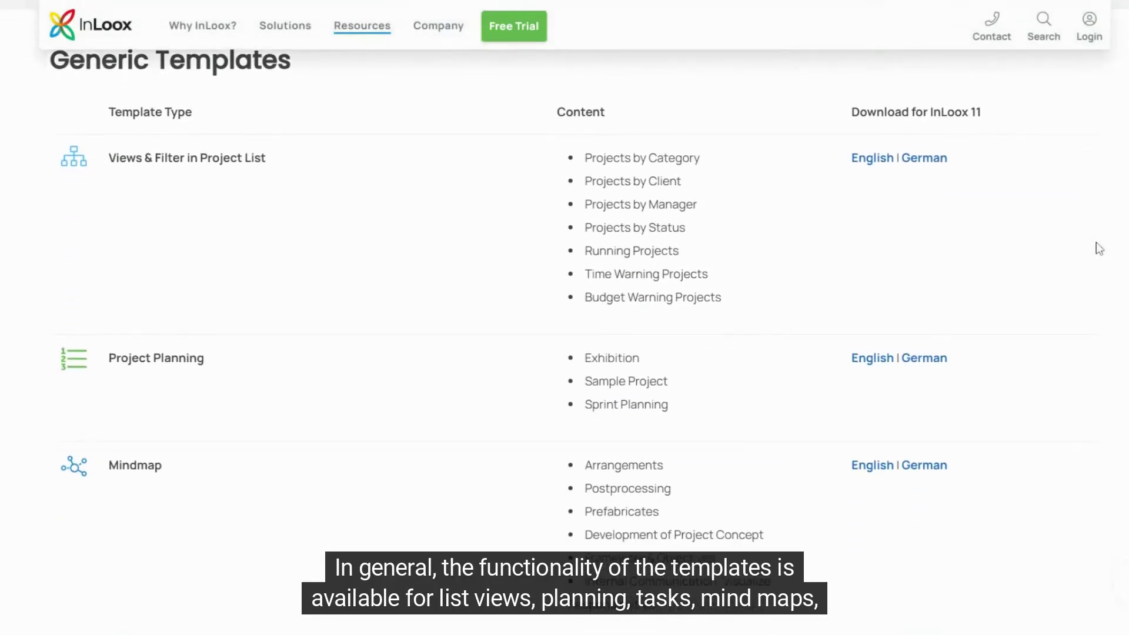
scroll(1099, 248, "down", 6)
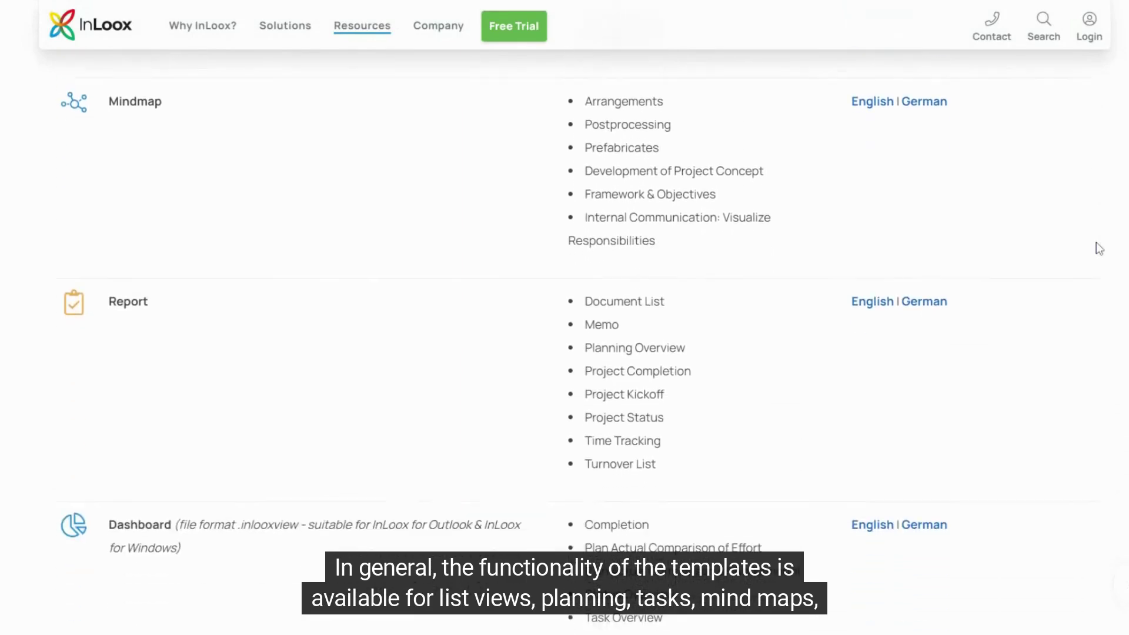
scroll(1096, 243, "down", 8)
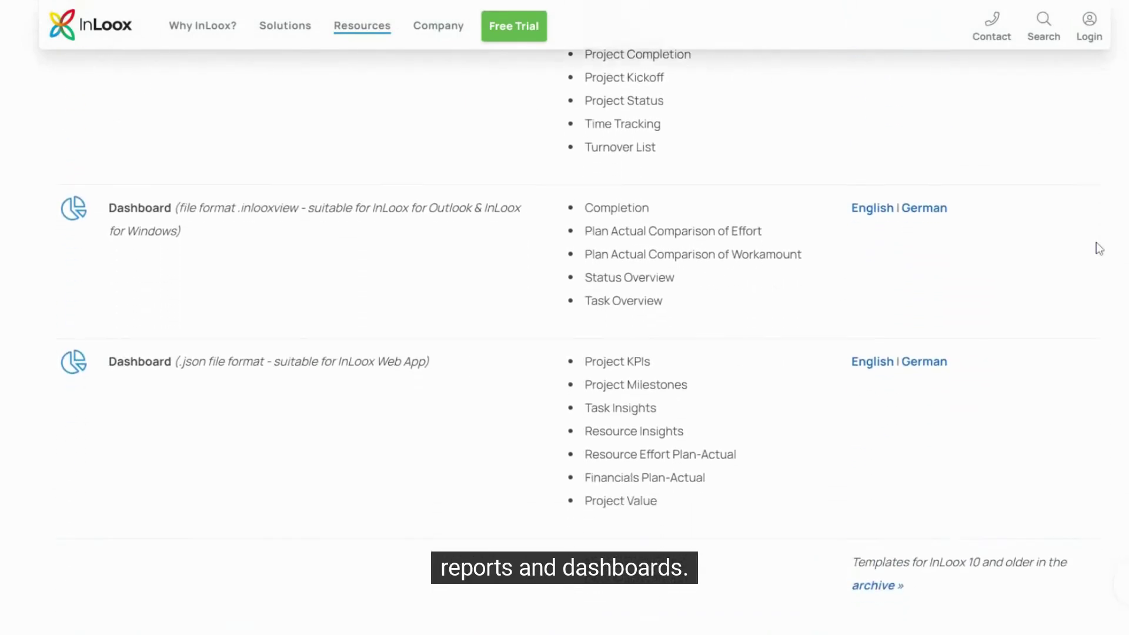
scroll(1098, 248, "down", 9)
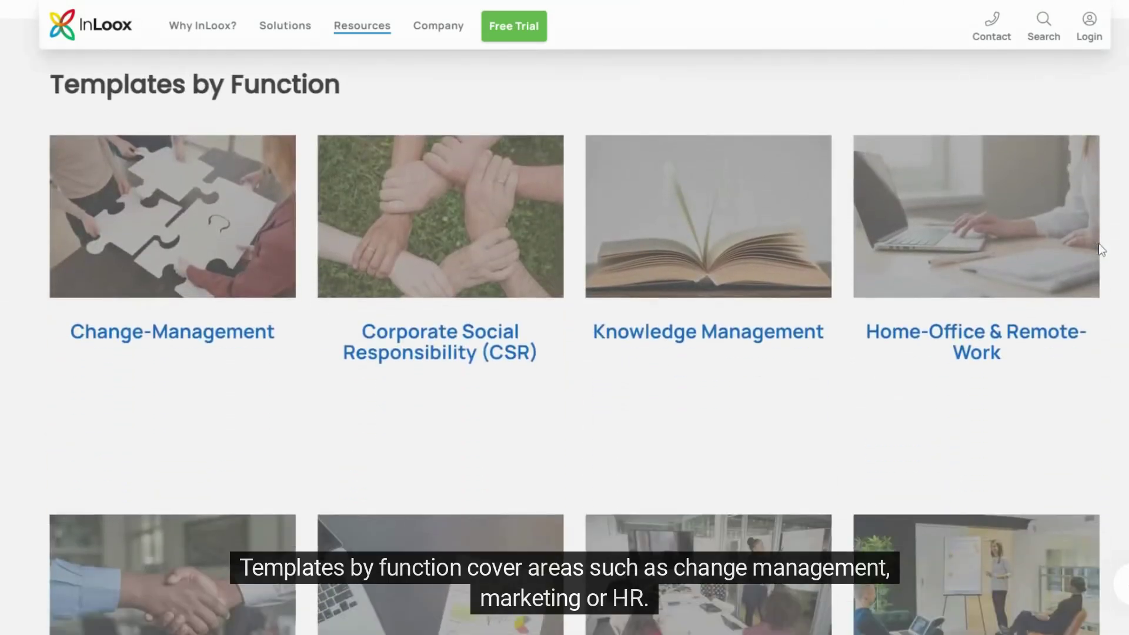
scroll(1126, 266, "down", 9)
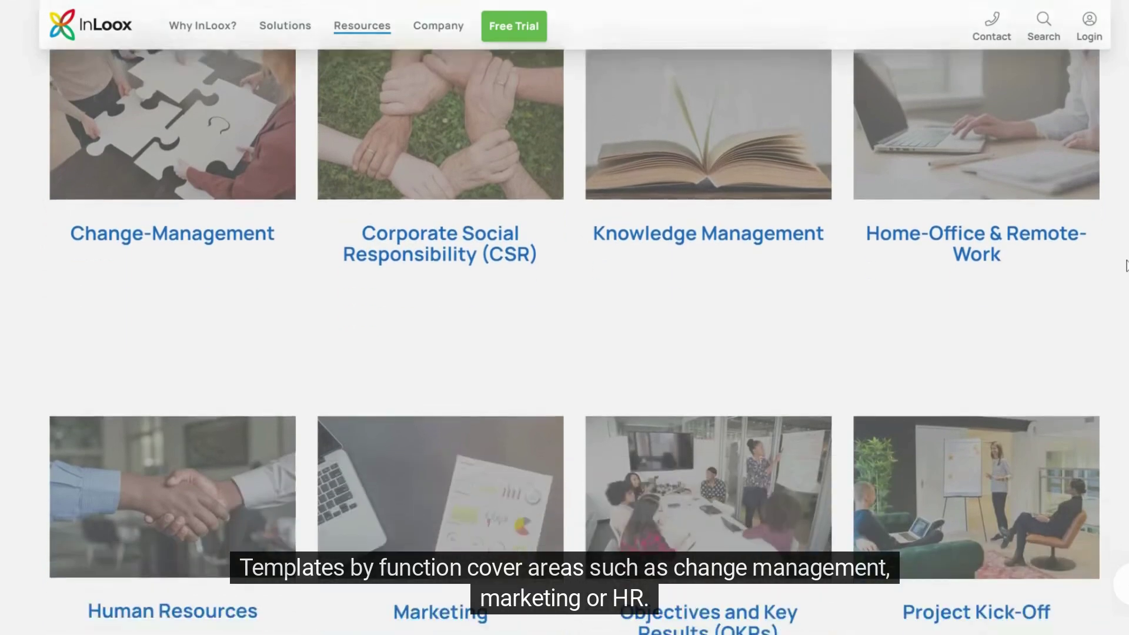
scroll(1125, 266, "down", 5)
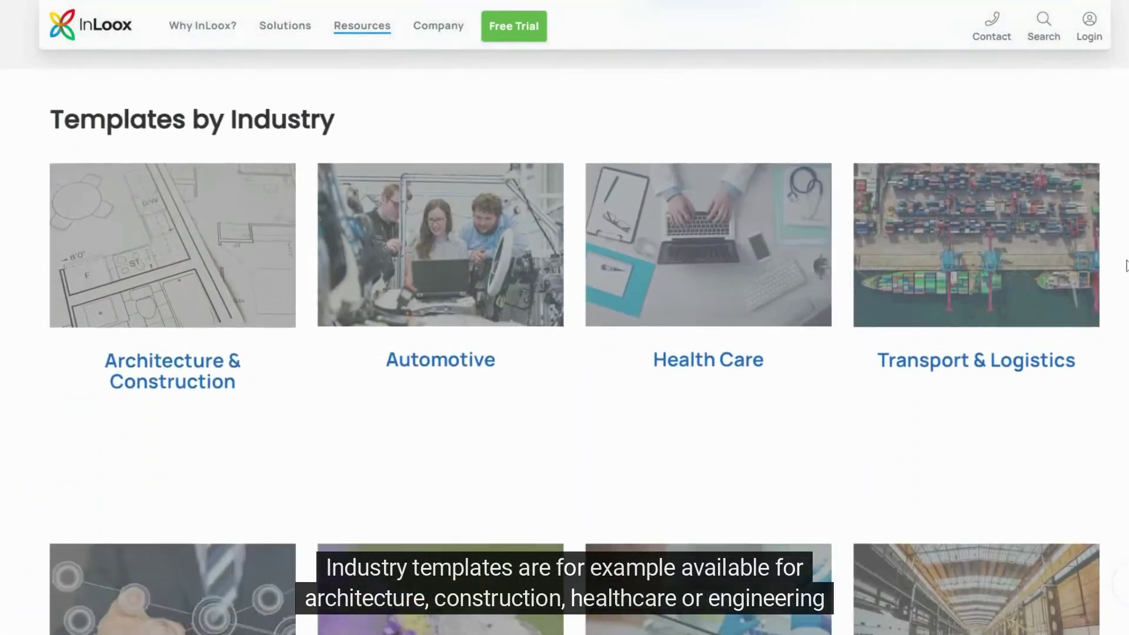
scroll(1125, 266, "down", 1)
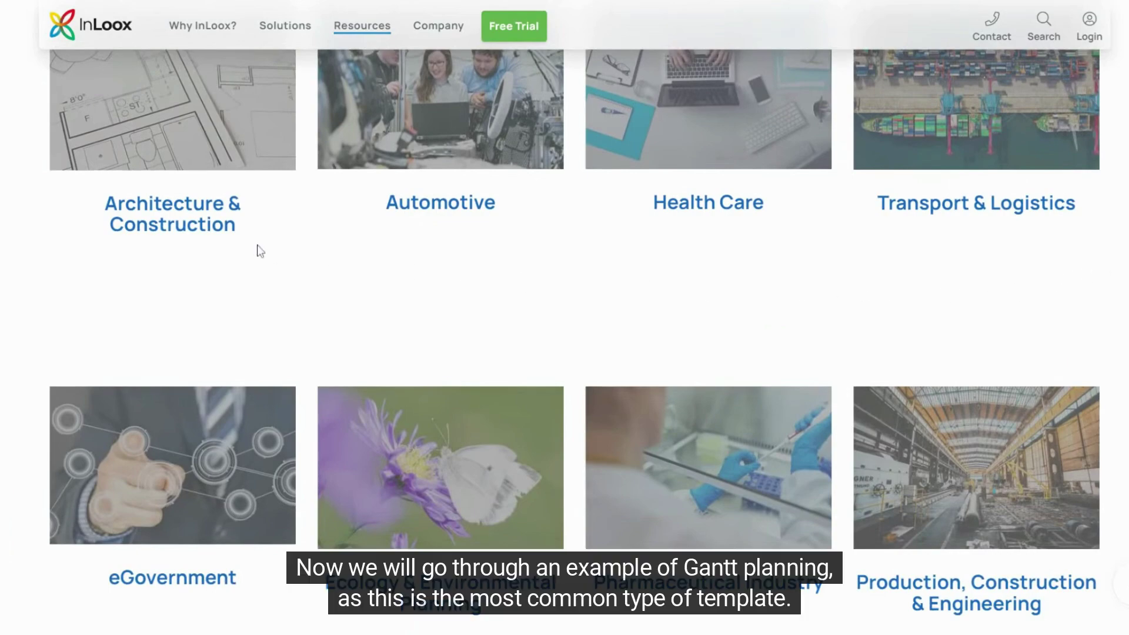
Step: Open the Architecture & Construction industry page and go to its free planning template for commercial construction projects
left_click(197, 224)
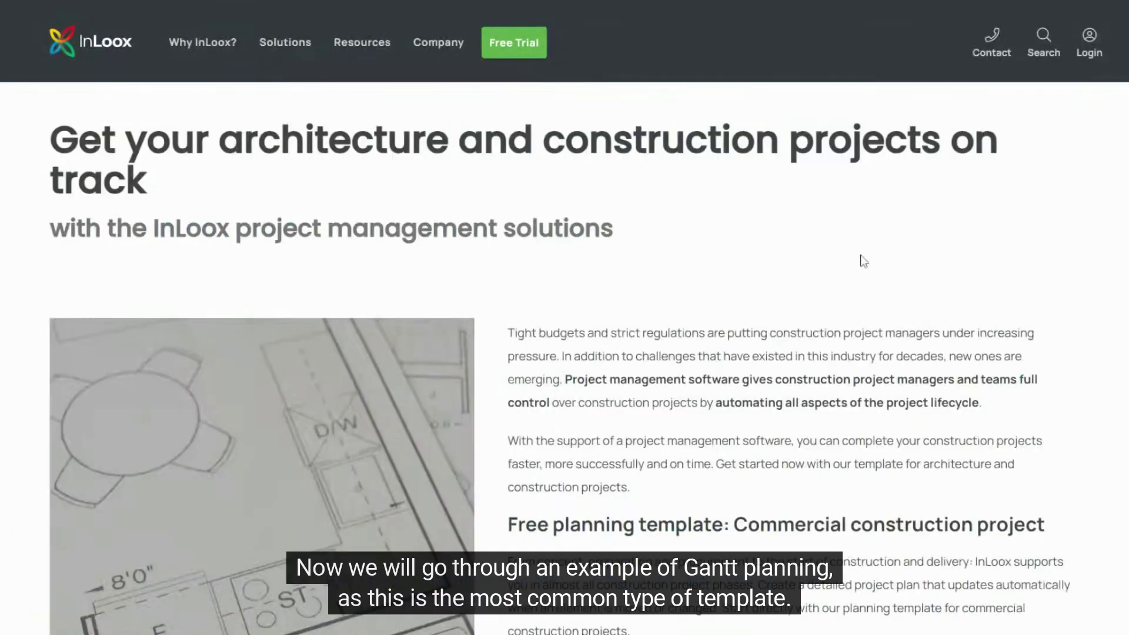
scroll(1005, 277, "down", 3)
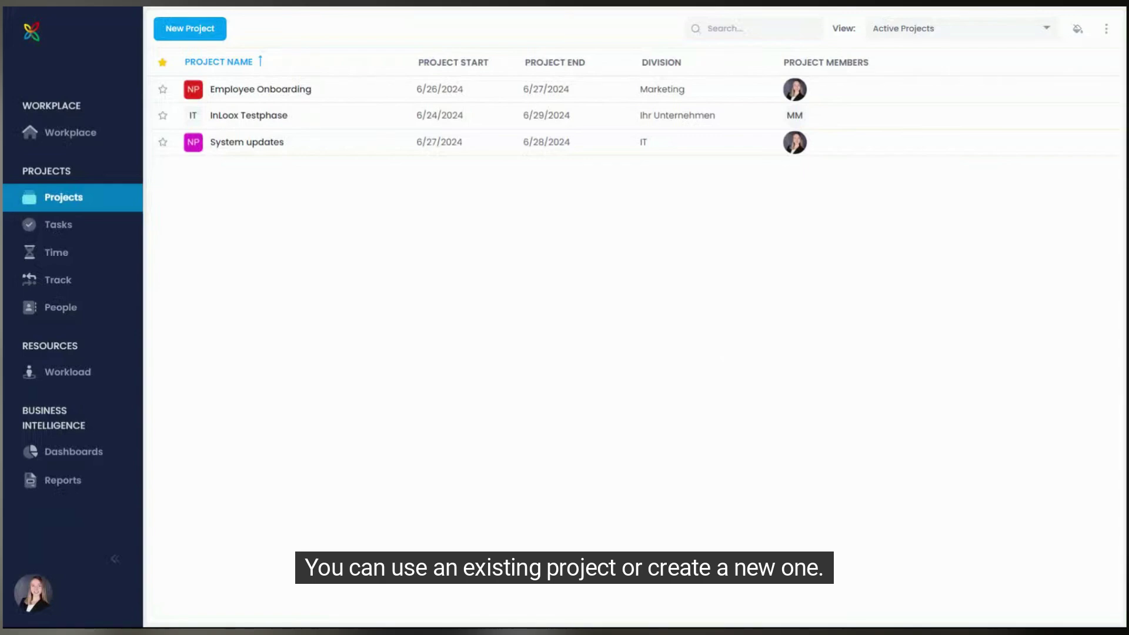
Step: Create a new project named "Construction project X" and show its planning in full view
left_click(212, 30)
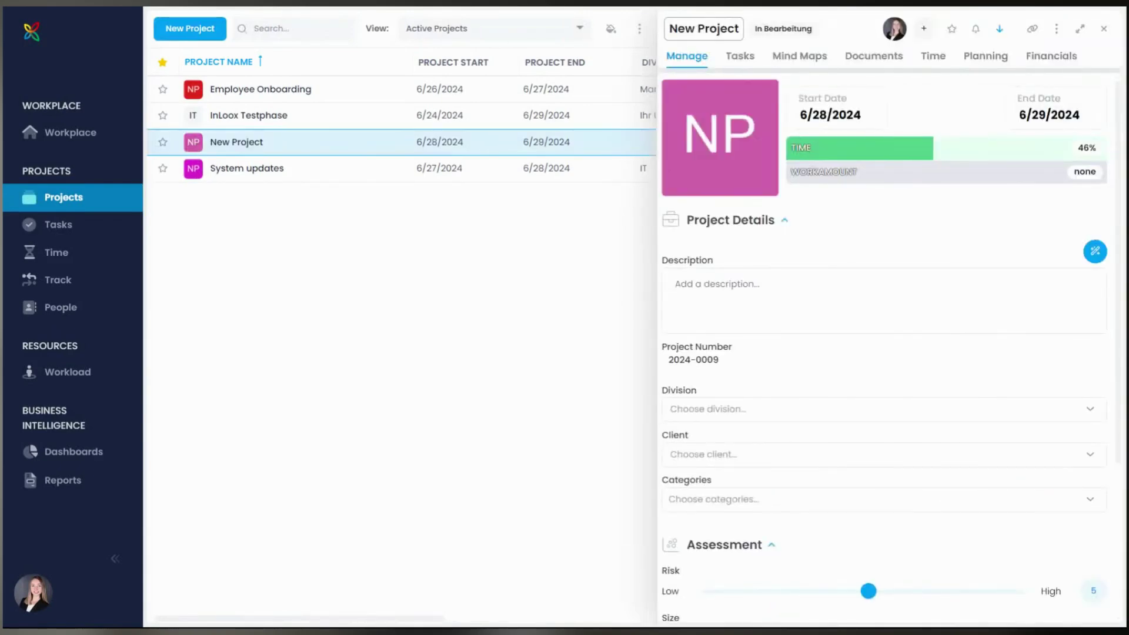
left_click(719, 29)
type("Construction project X")
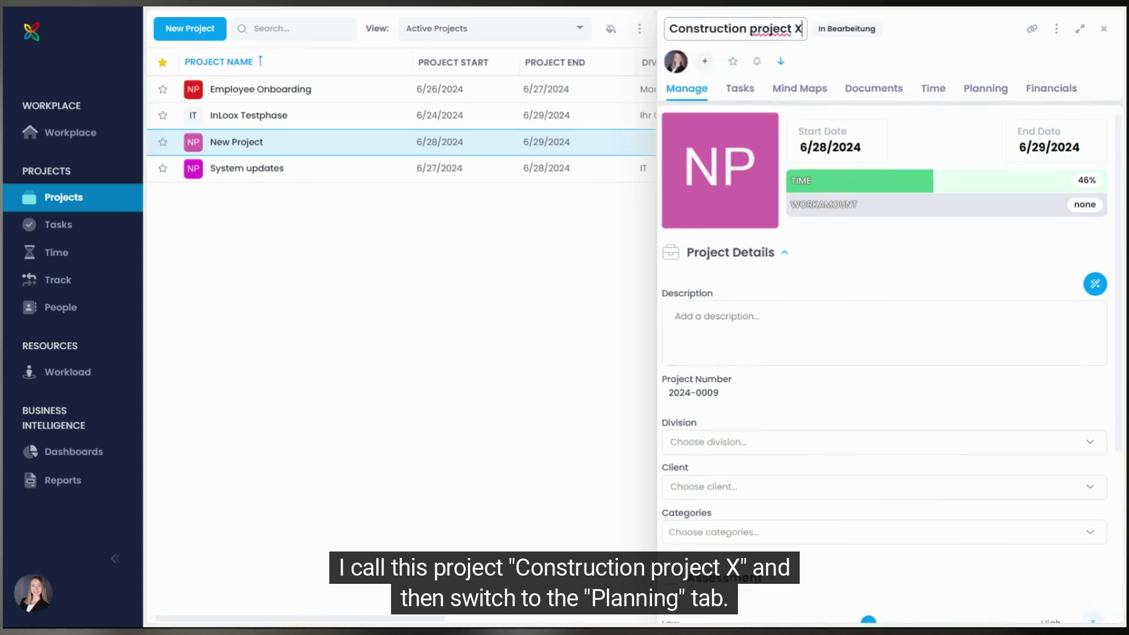
key("Return")
left_click(1072, 31)
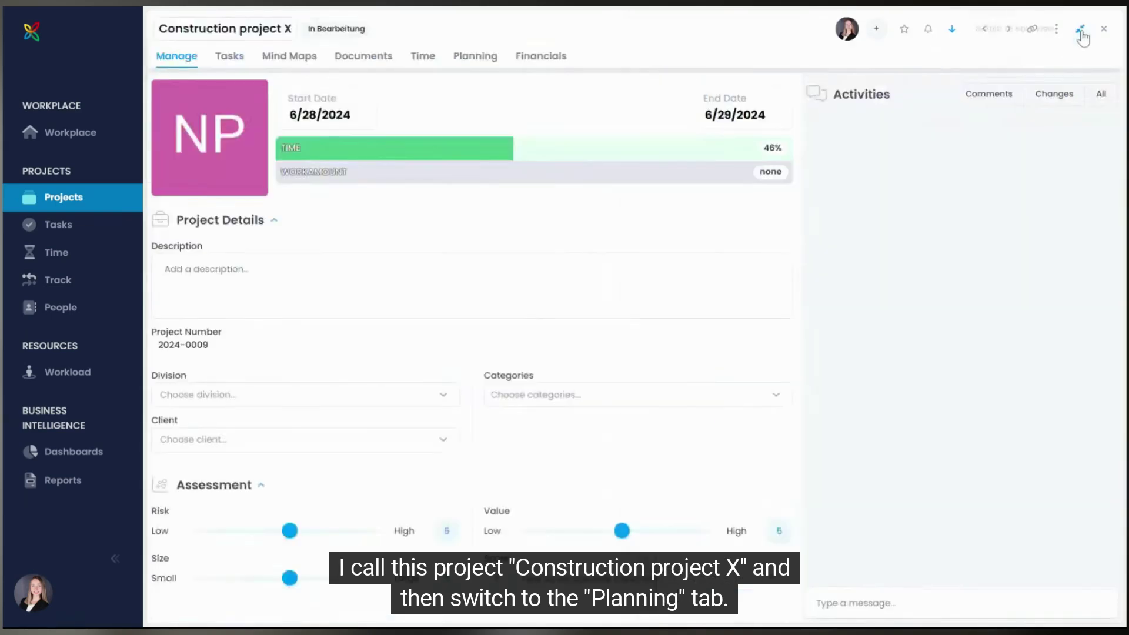
left_click(467, 60)
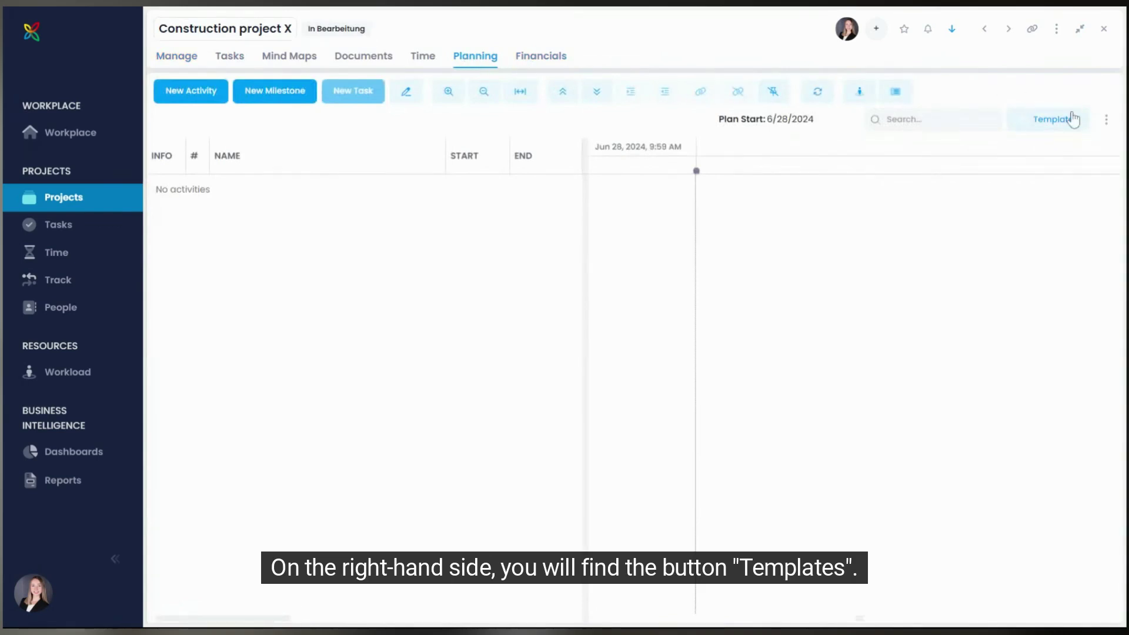
Step: Upload the downloaded file as a planning template named "Construction project" and close the template management
left_click(1069, 130)
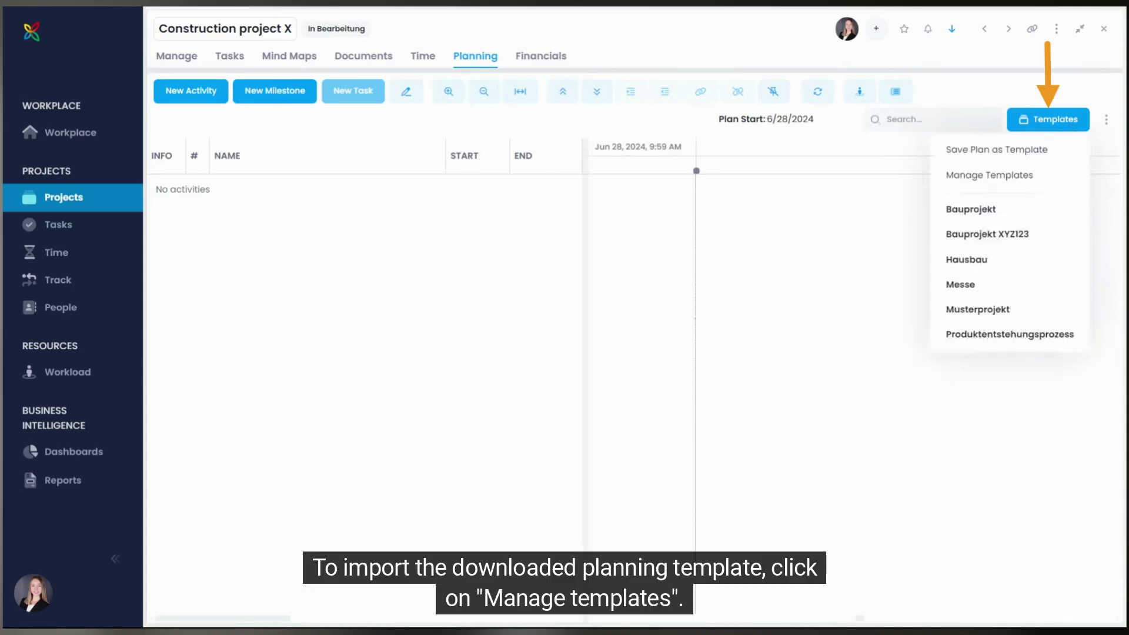
left_click(1026, 177)
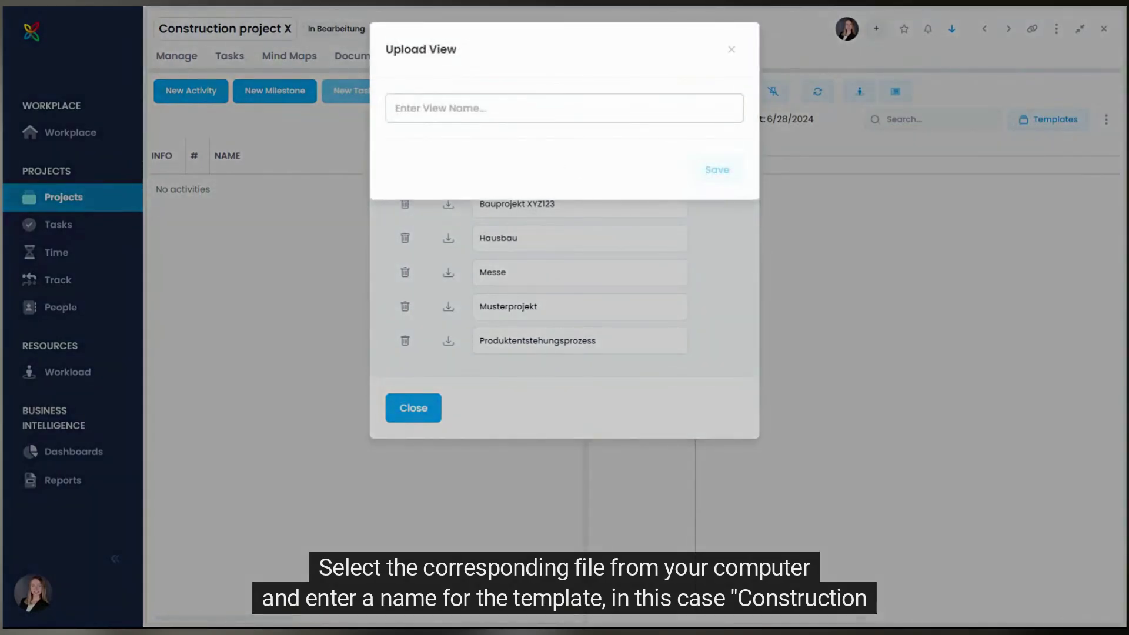
type("Construction project X")
key("BackSpace")
key("BackSpace")
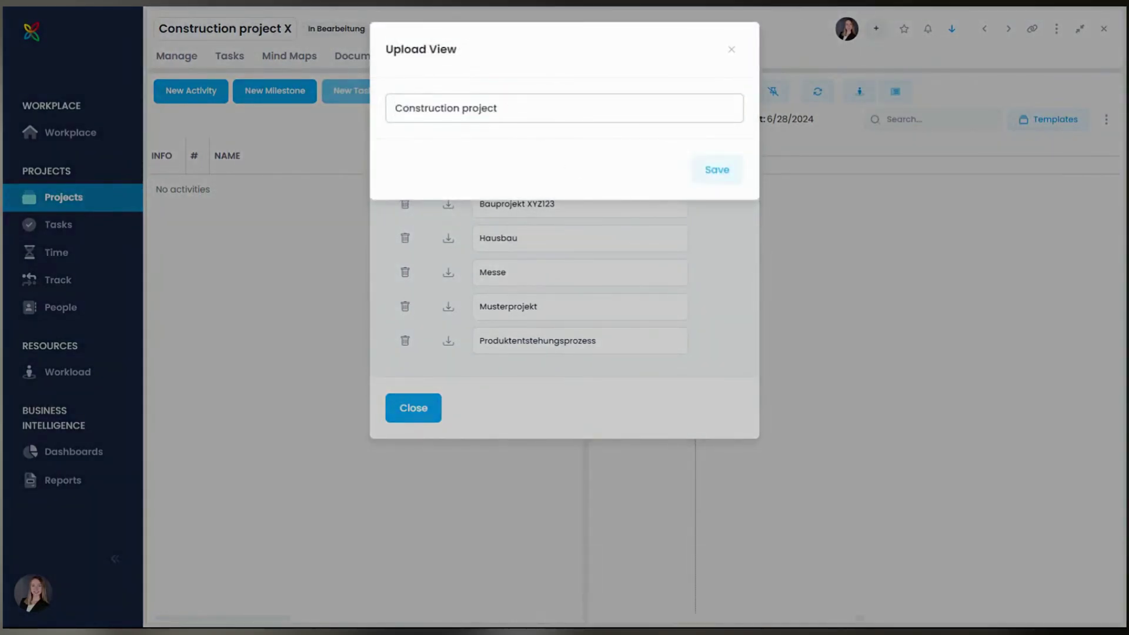
left_click(717, 169)
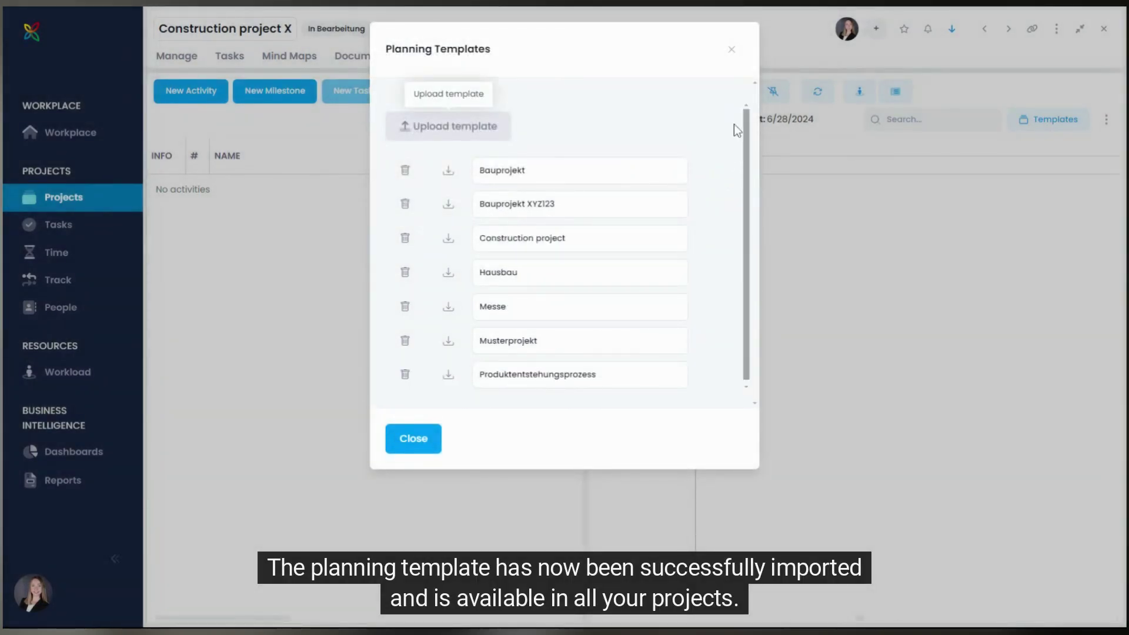
left_click(732, 50)
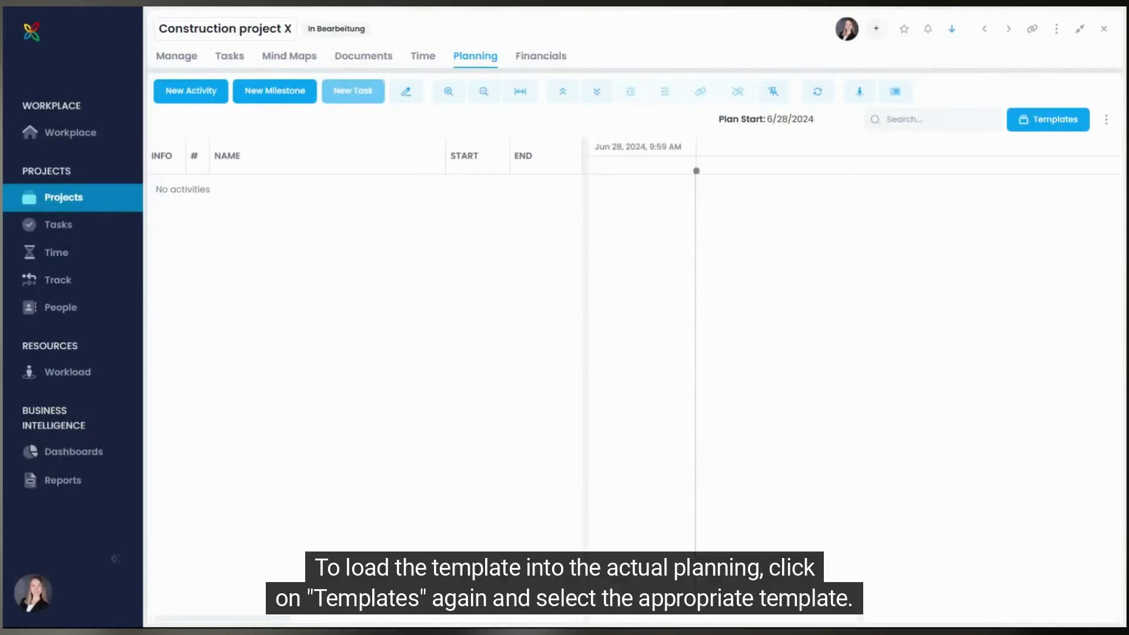
Step: Choose the "Construction project" template for loading into the plan, with manual calculation of the dates
left_click(1062, 130)
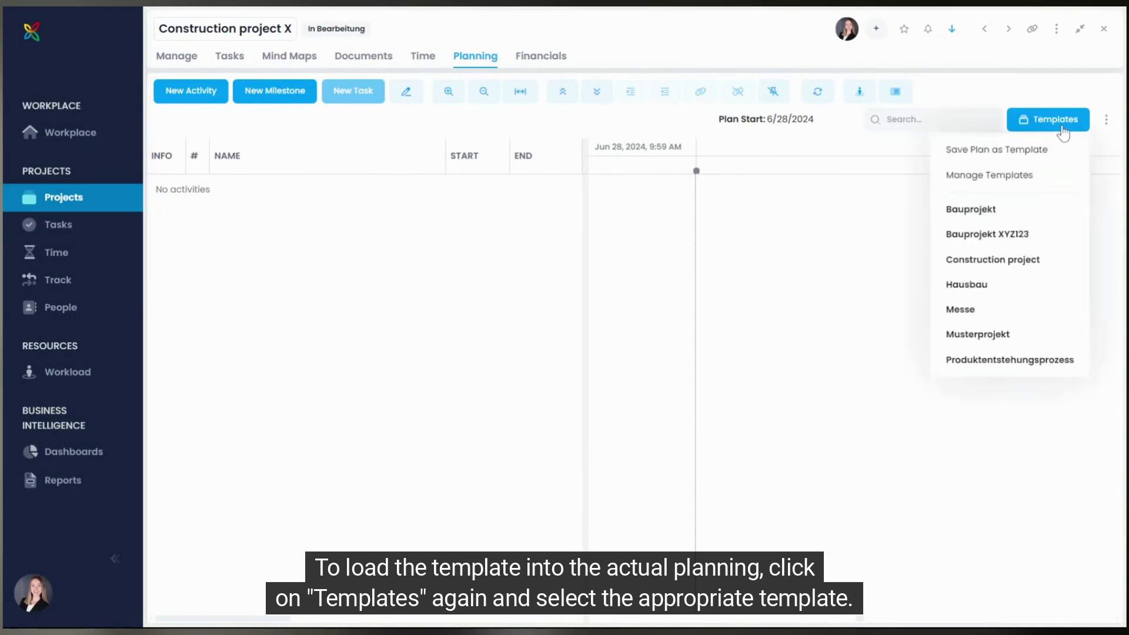
left_click(1036, 266)
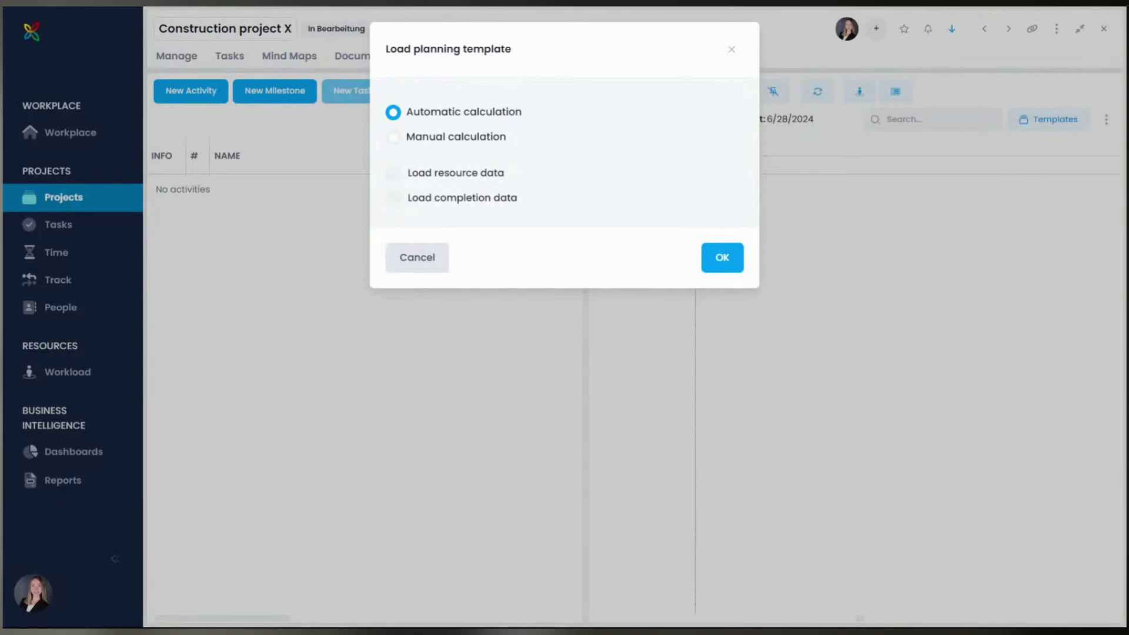
left_click(396, 138)
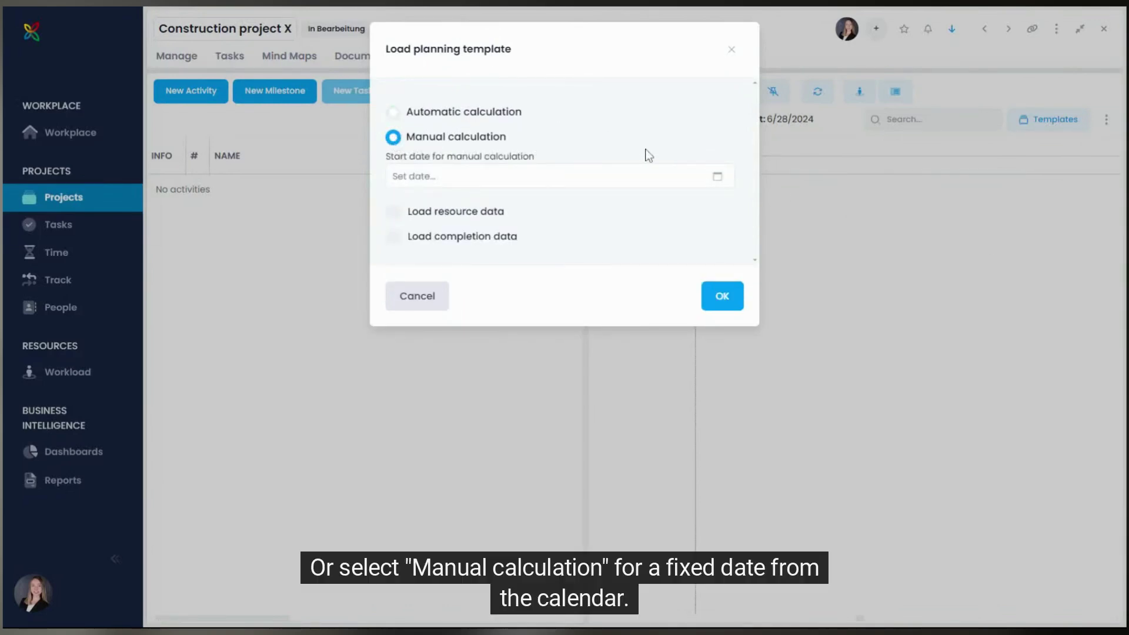
Step: Enable the loading of resource data and clear it again, and do the same for completion data
left_click(403, 214)
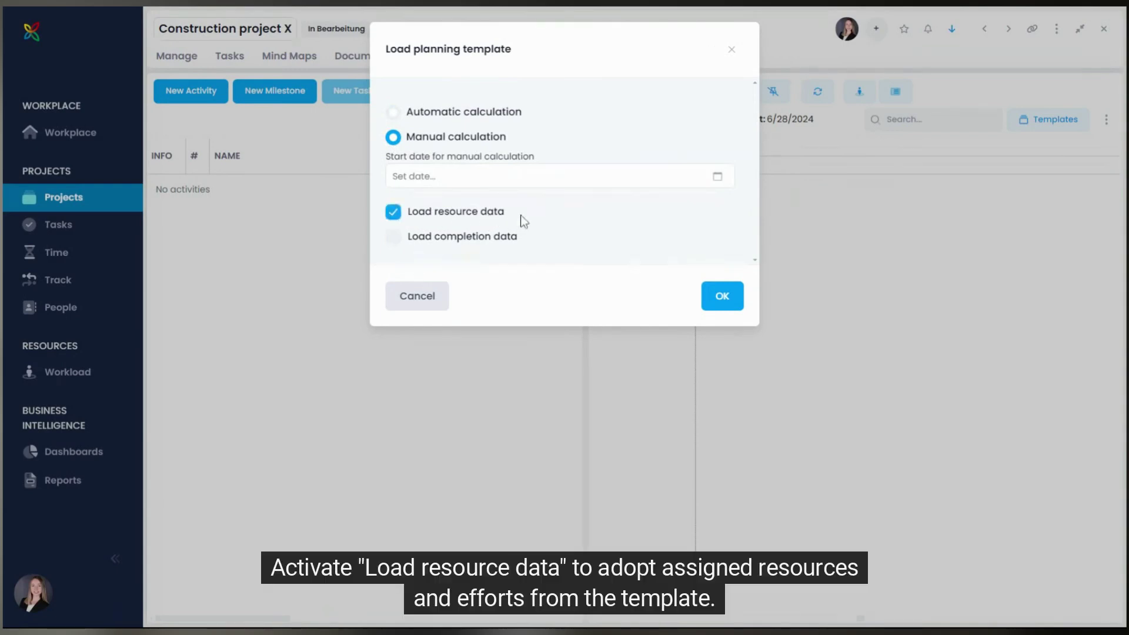
left_click(396, 213)
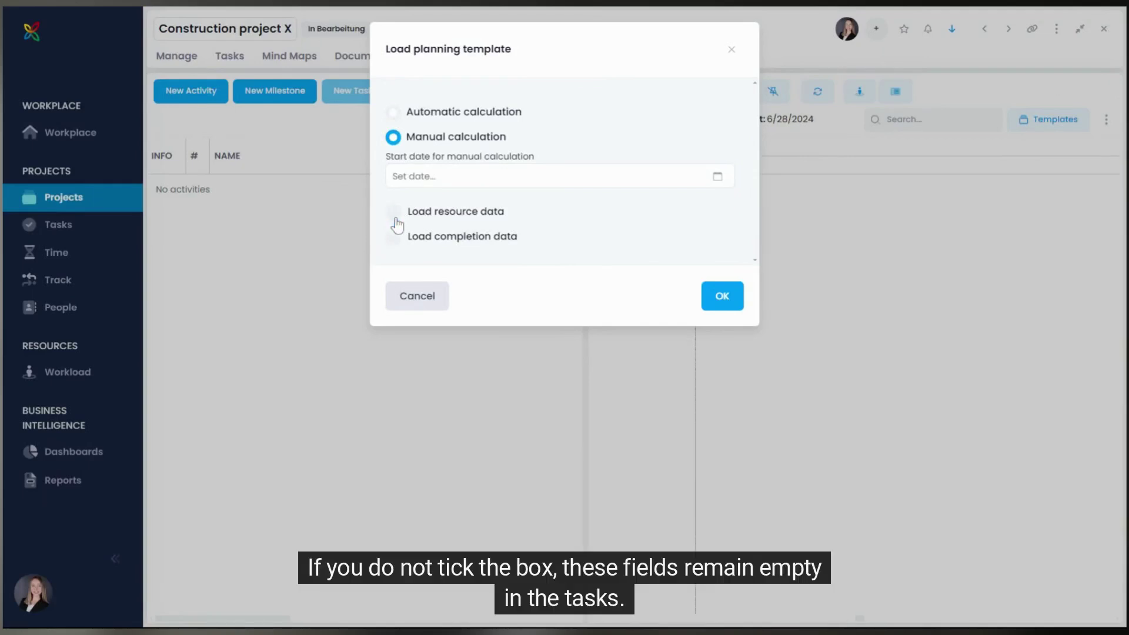
left_click(399, 242)
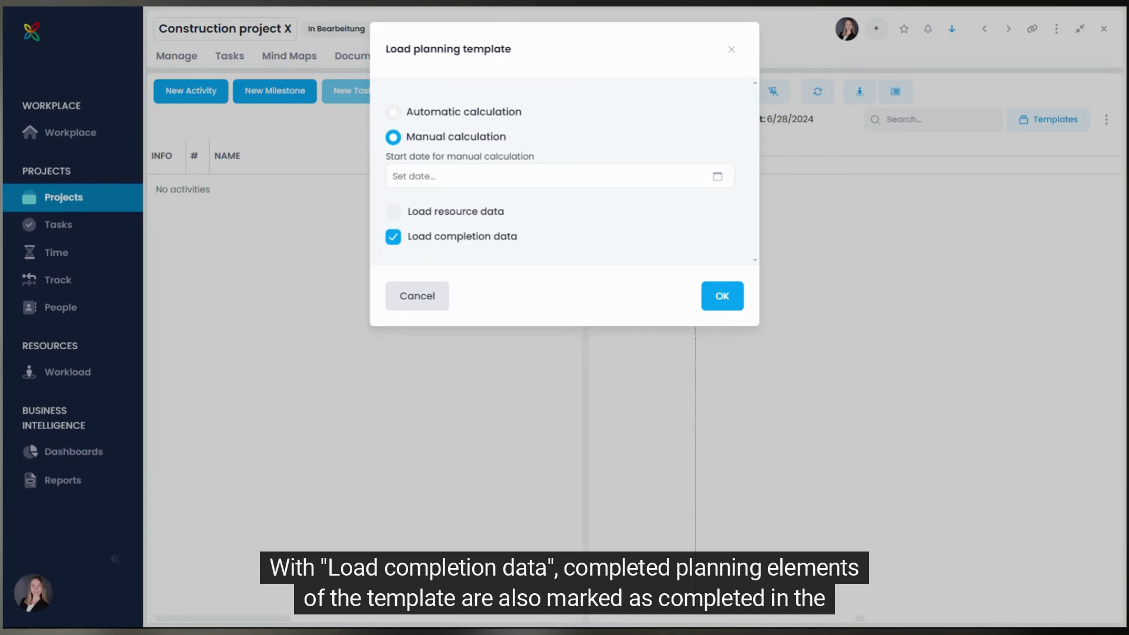
left_click(397, 241)
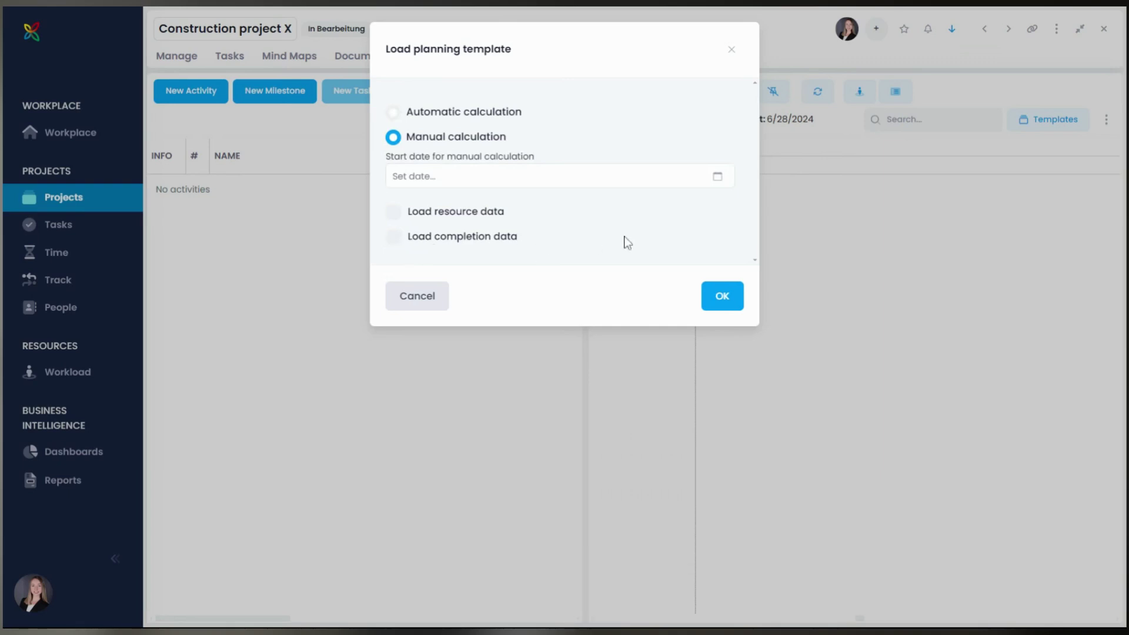
Step: Set the start date for manual calculation to Monday, July 1, 2024, and load the template into the plan
left_click(719, 184)
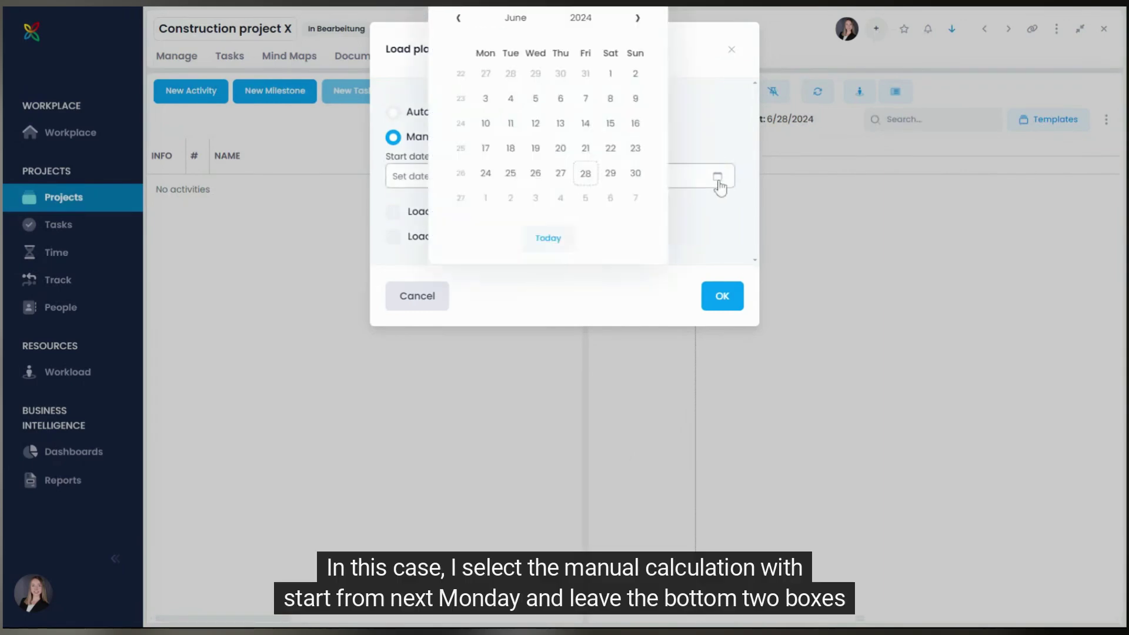
left_click(485, 198)
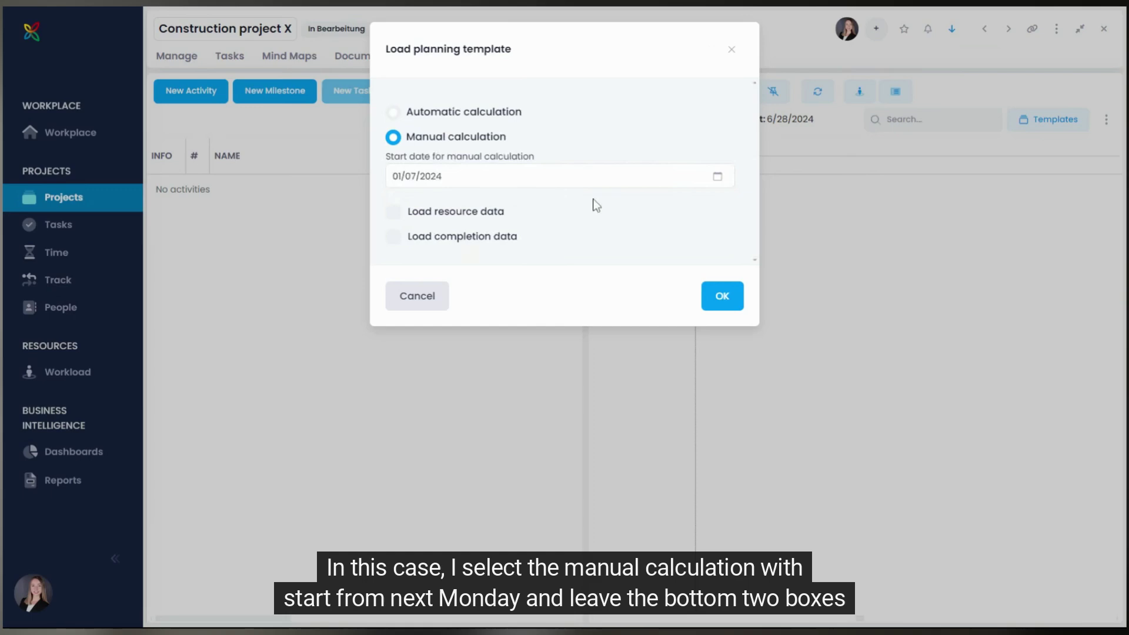
left_click(722, 296)
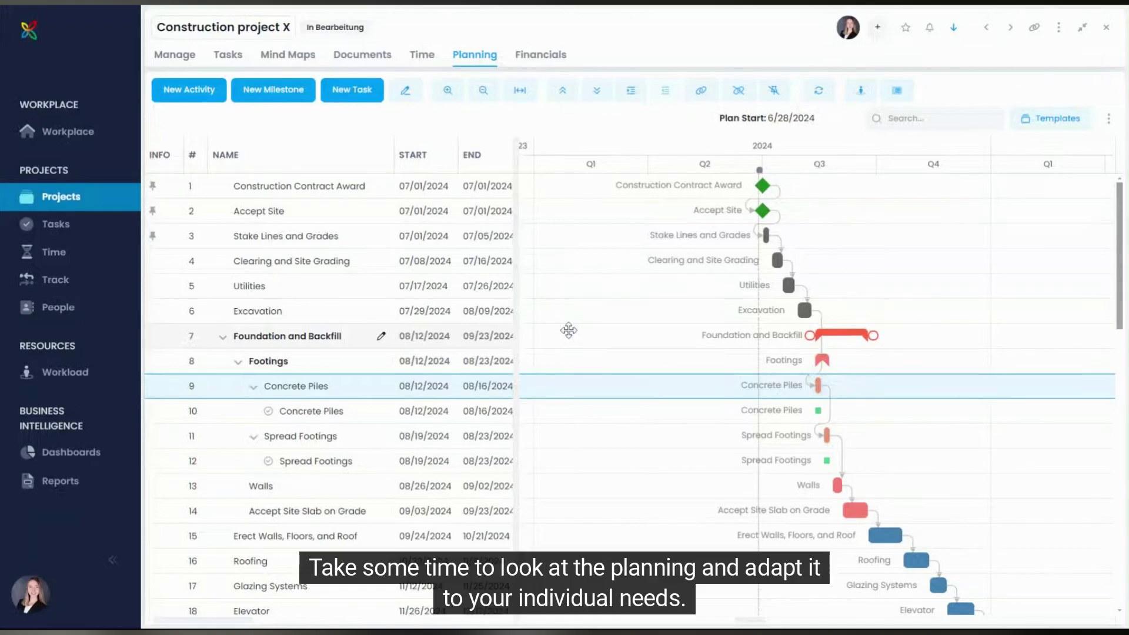
Step: Look through the loaded construction plan and its Gantt bars down to the final activities
scroll(601, 328, "down", 15)
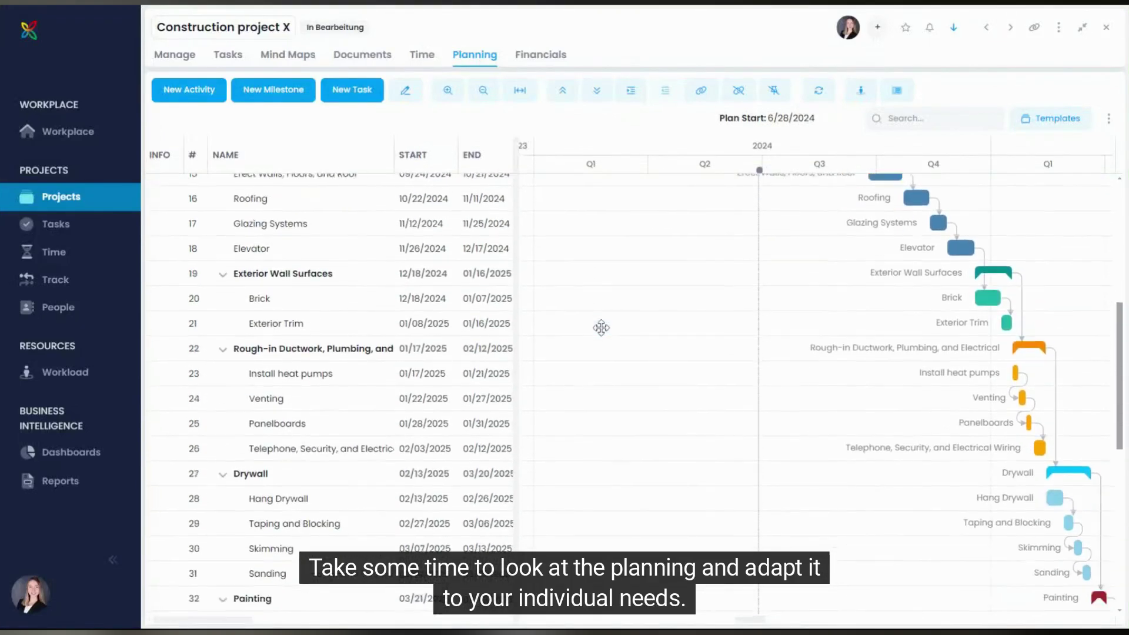
scroll(600, 327, "down", 1)
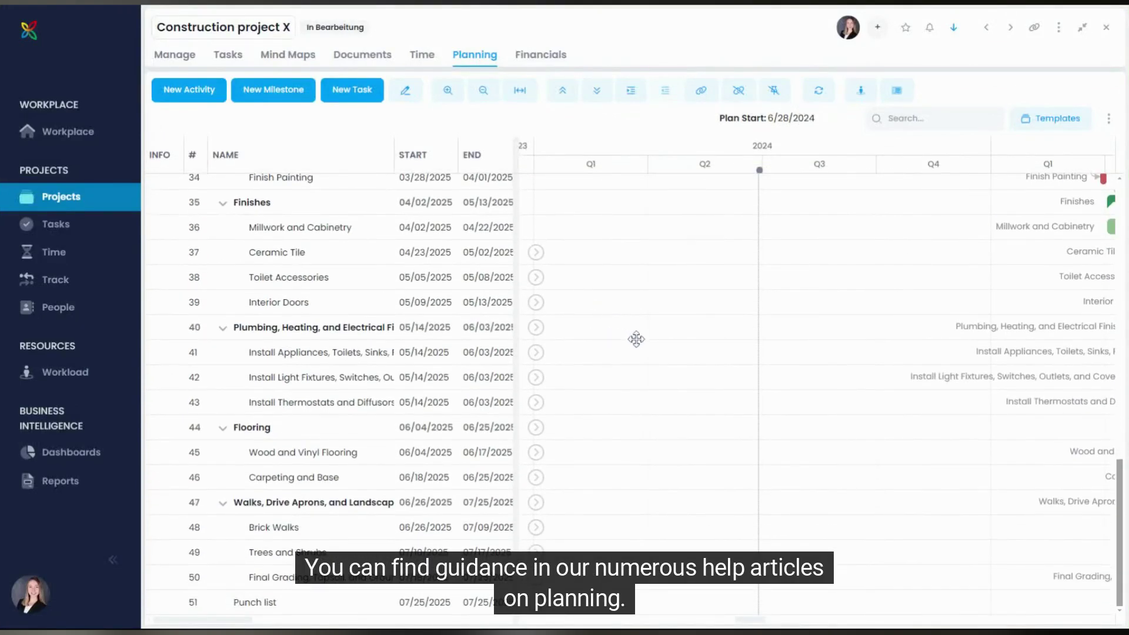
left_click(608, 373)
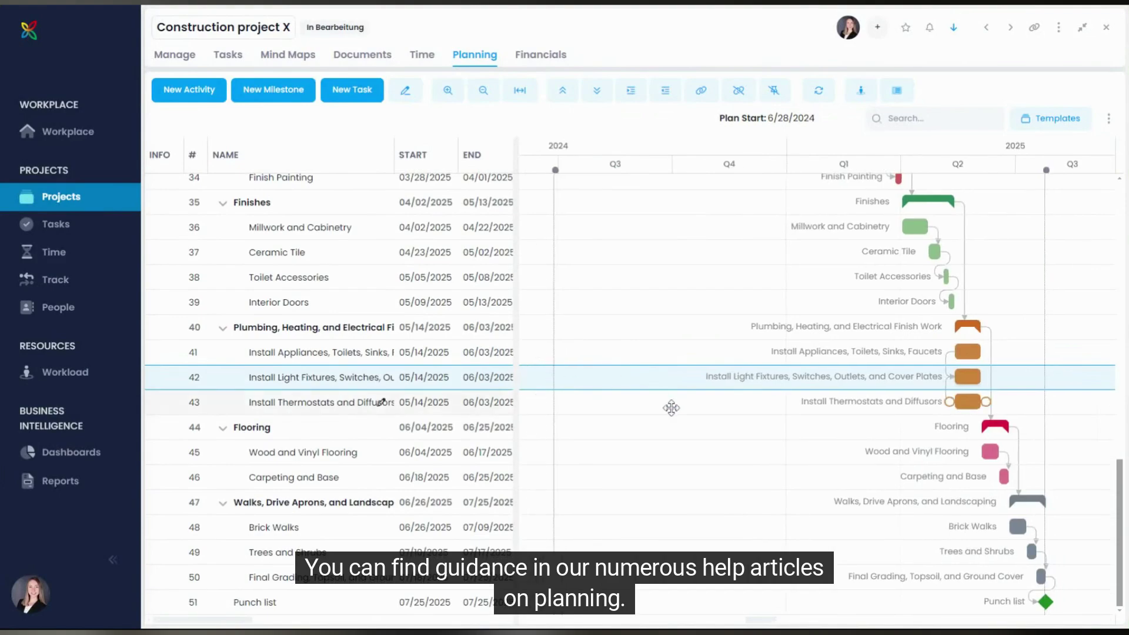
Step: Open the details of the "Spread Footings" activity, insert a new milestone with the default name beneath it, and close the details
left_click(629, 234)
left_click_drag(698, 473, 714, 518)
left_click_drag(637, 323, 732, 529)
scroll(644, 397, "up", 5)
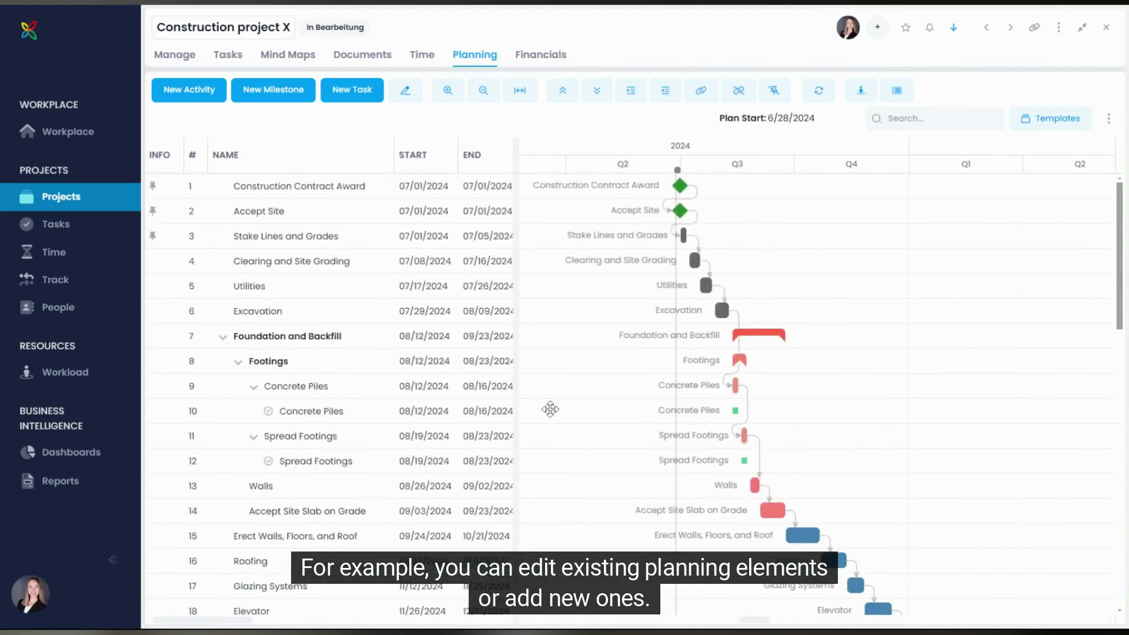
left_click(383, 436)
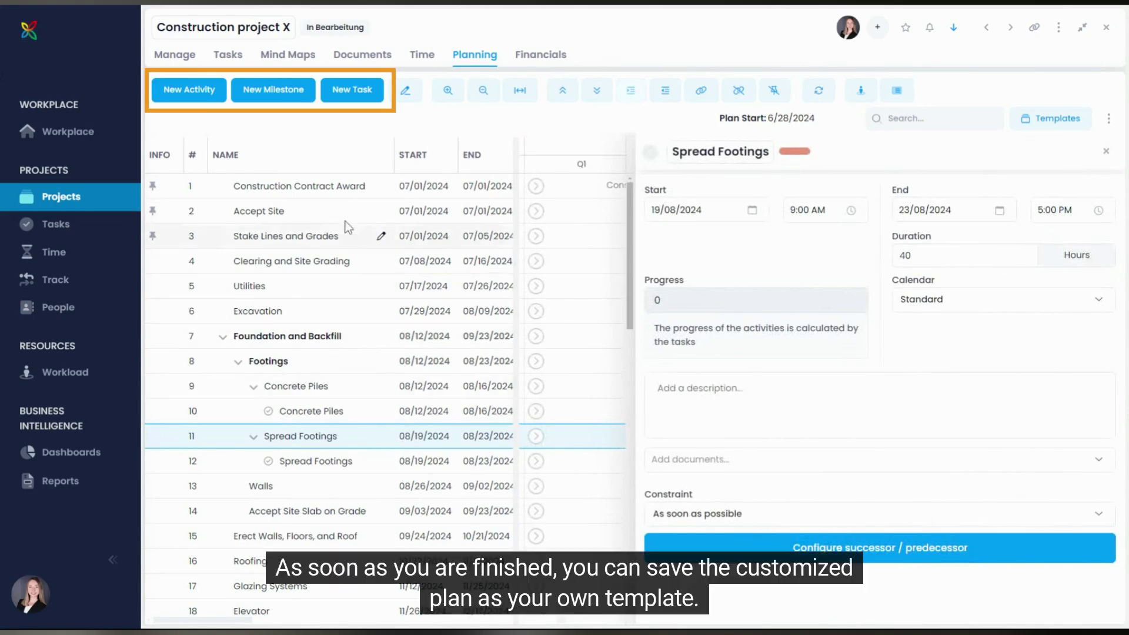
left_click(282, 100)
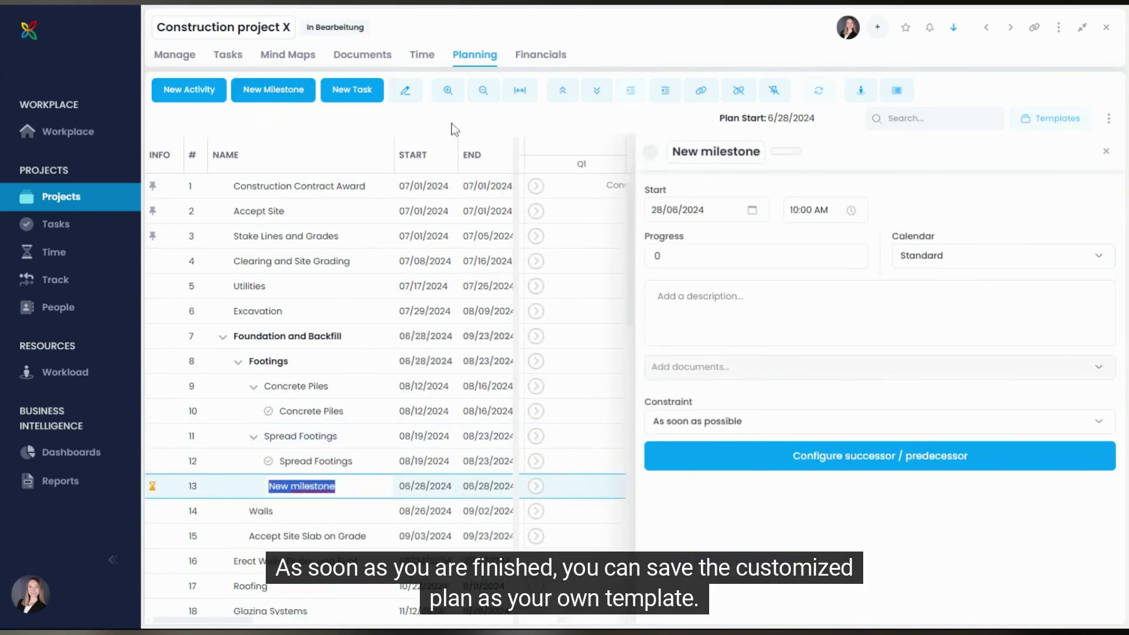
left_click(1106, 152)
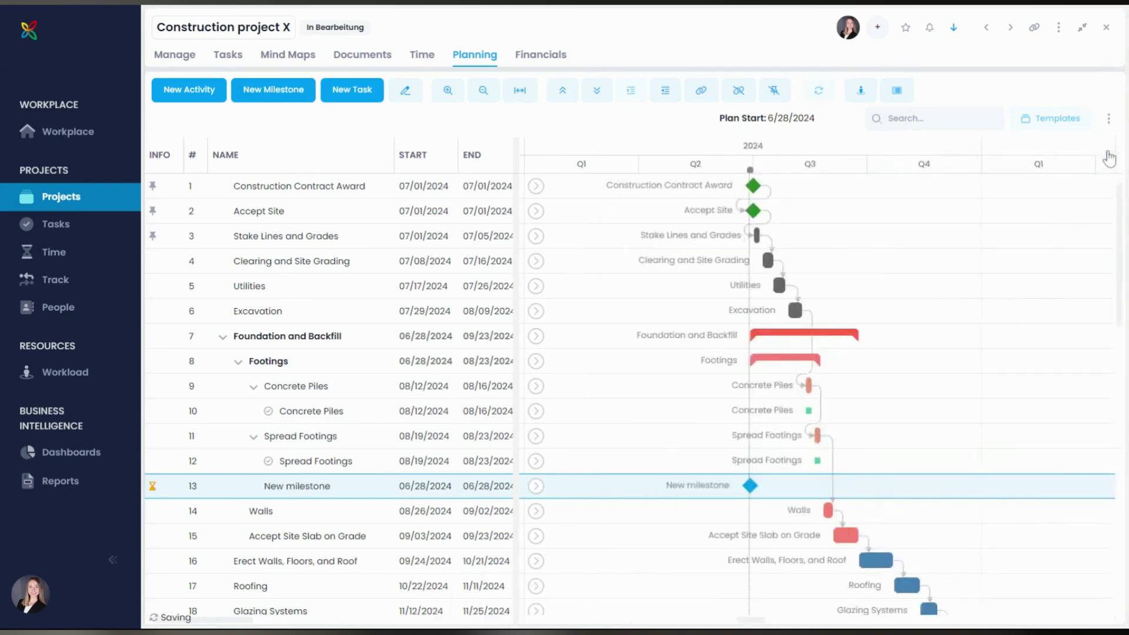
Step: Save the customized plan as a template named "Construction project 123456" and check the list of available templates
left_click(1061, 121)
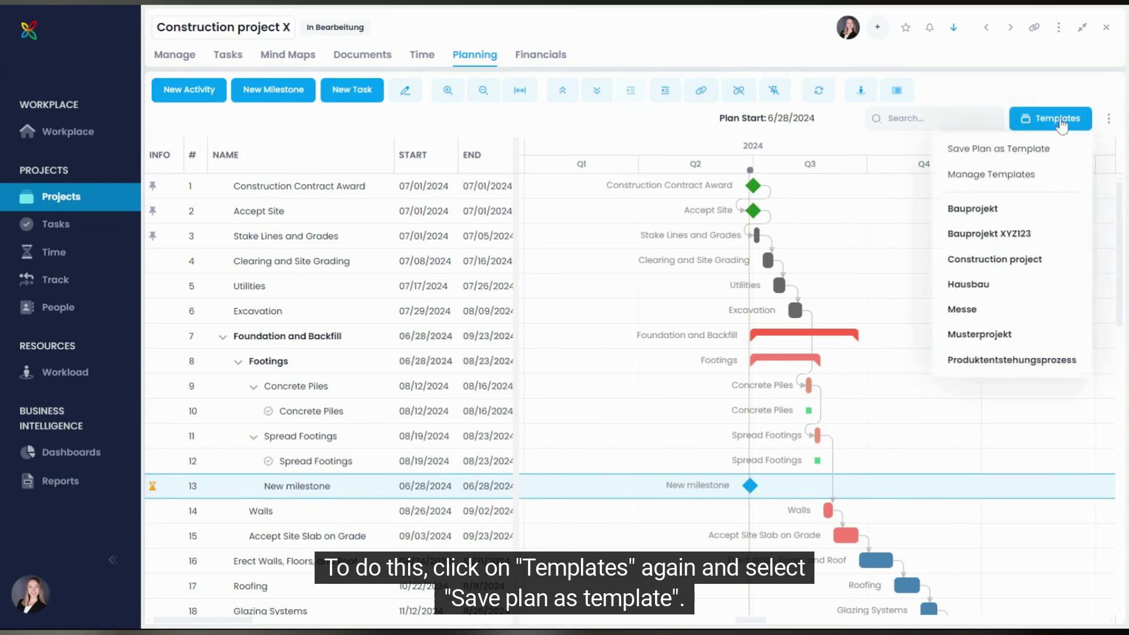
left_click(1058, 154)
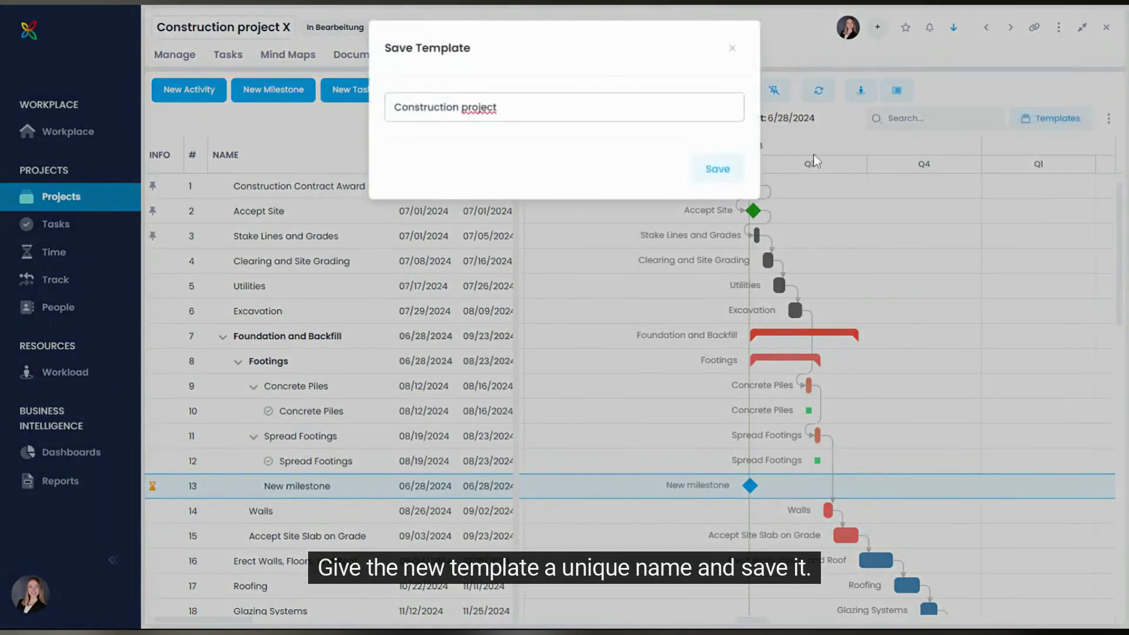
type("123456")
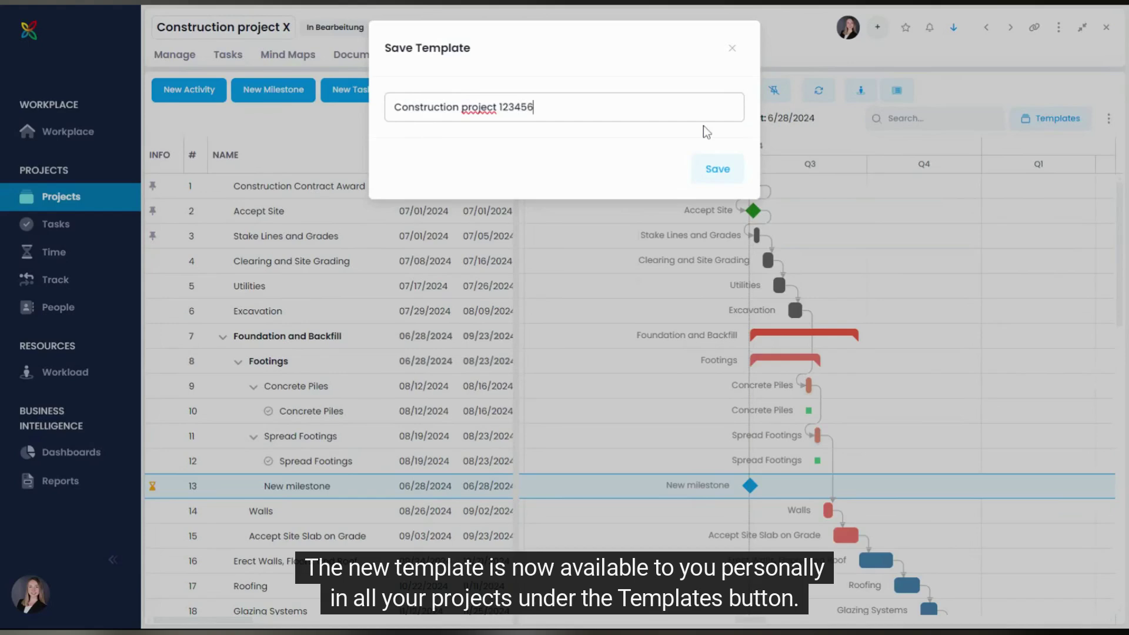
left_click(718, 169)
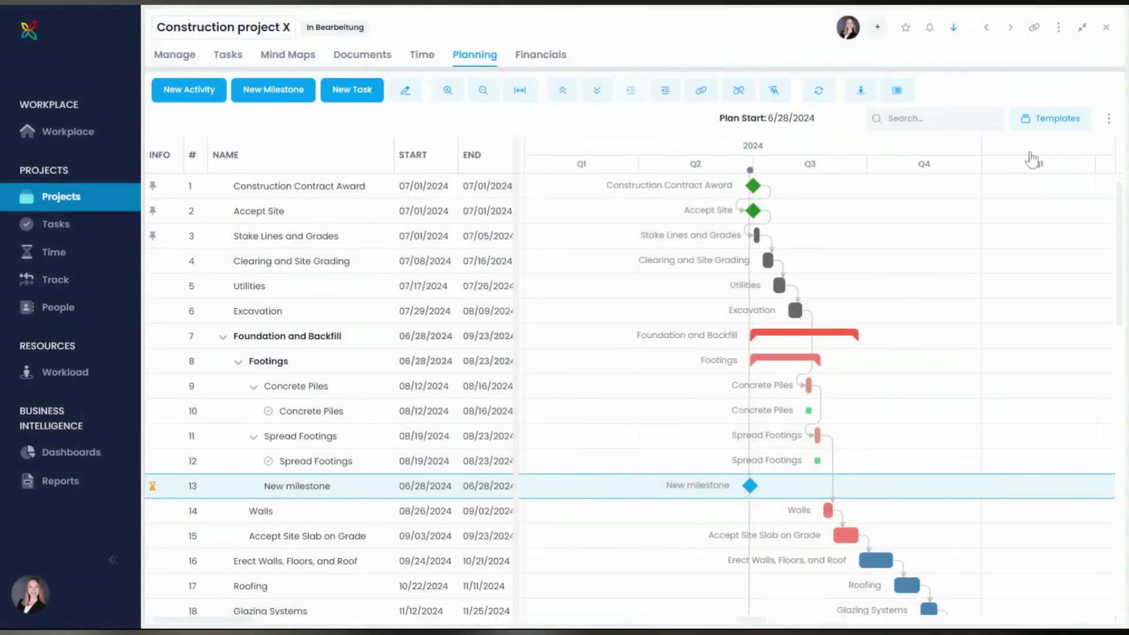
left_click(1076, 129)
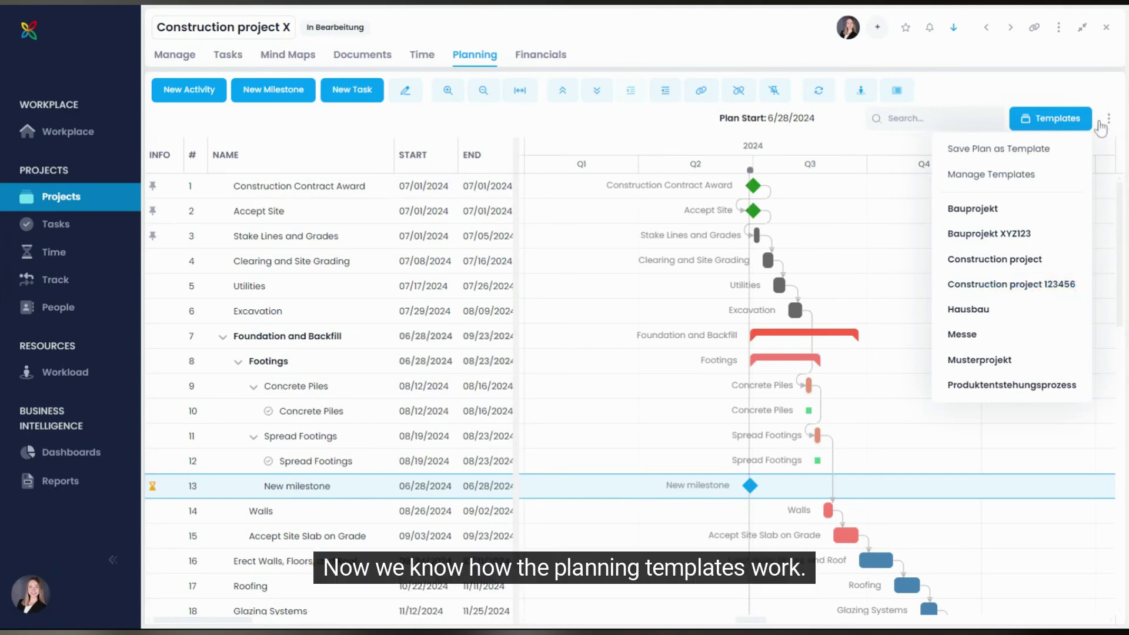
left_click(1102, 93)
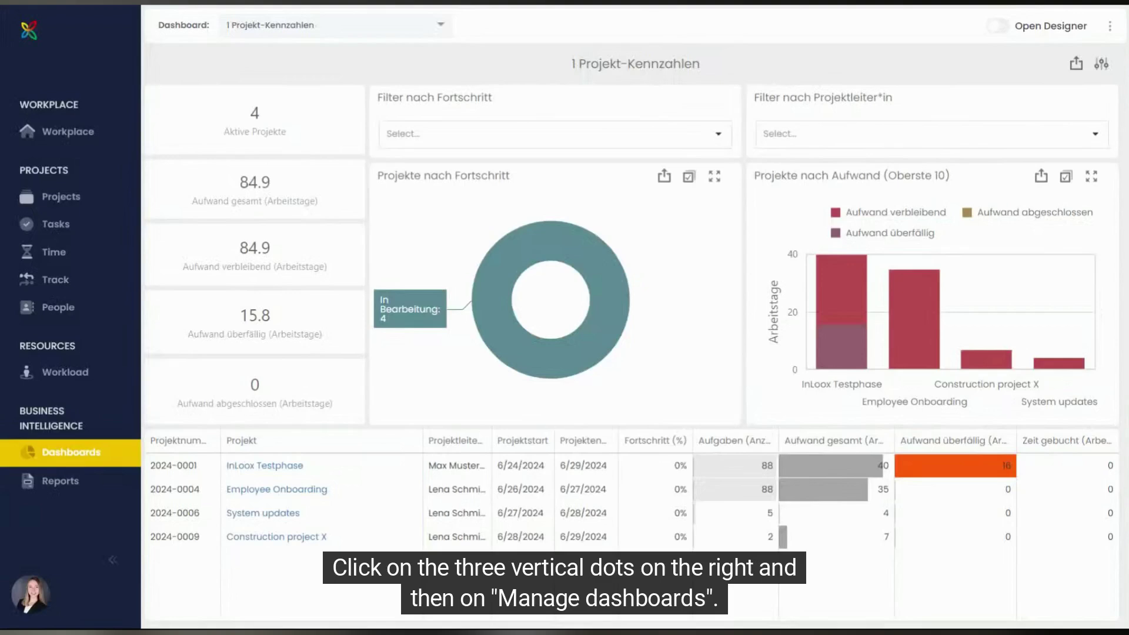
Step: Make the dashboards "1 Projekt-Kennzahlen" and "2 Projekt-Meilensteine" visible for all in the dashboard management
left_click(1110, 26)
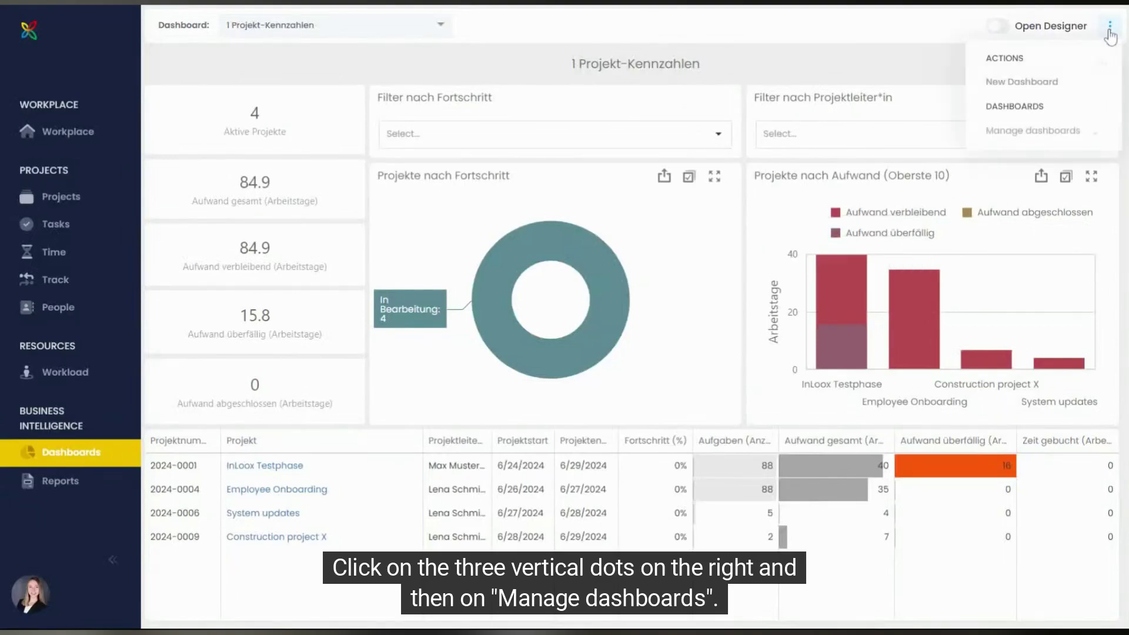
left_click(1064, 139)
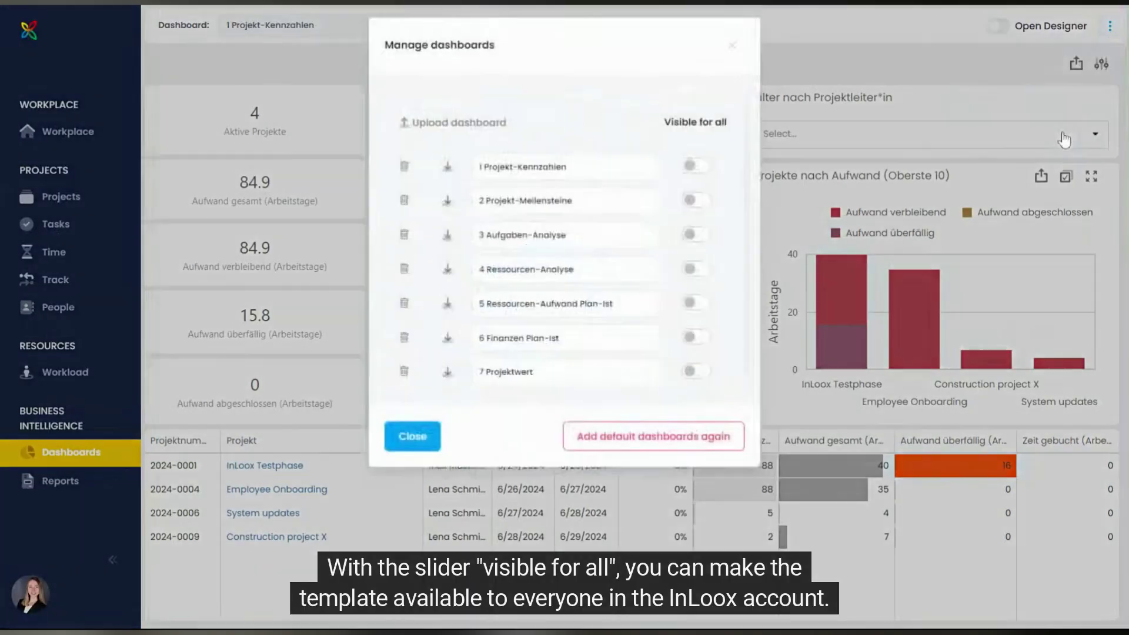
left_click(694, 170)
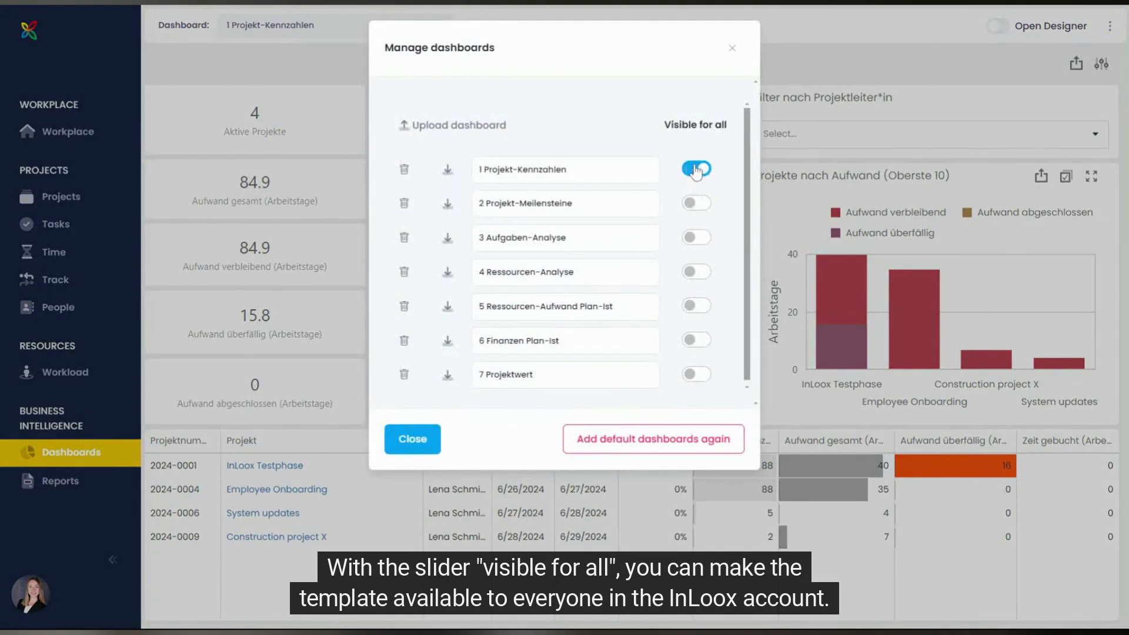
left_click(705, 206)
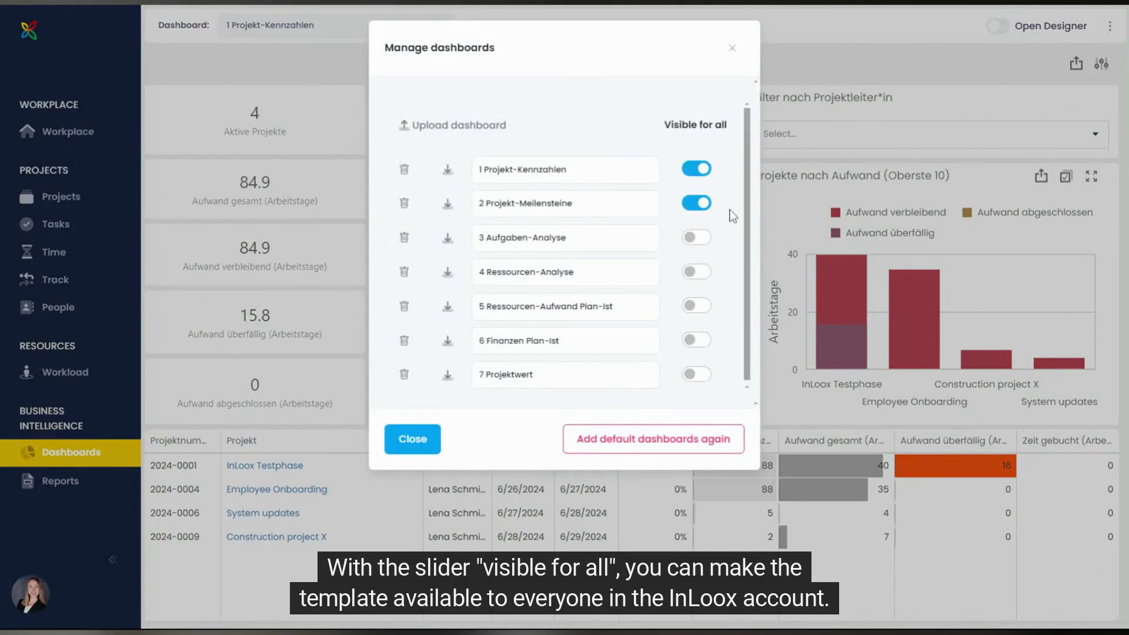